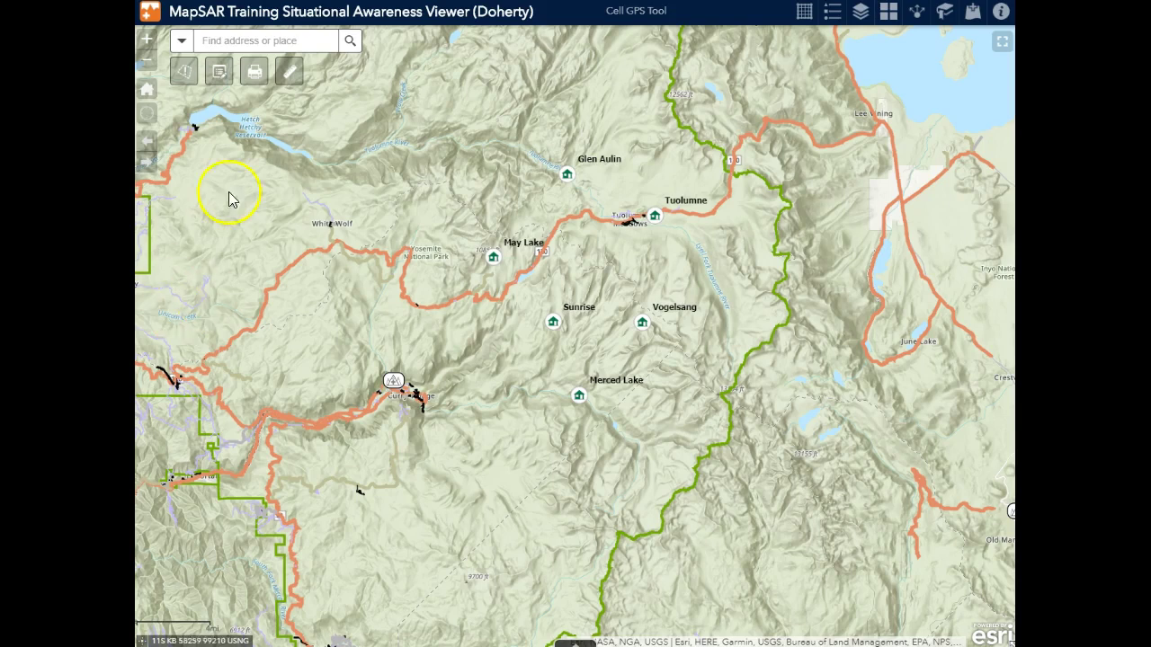
- Search for 'Sunrise' and pick Sunrise High Sierra Camp from the suggestions
{"action": "left_click", "coordinate": [241, 41]}
{"action": "type", "text": "Sunrise"}
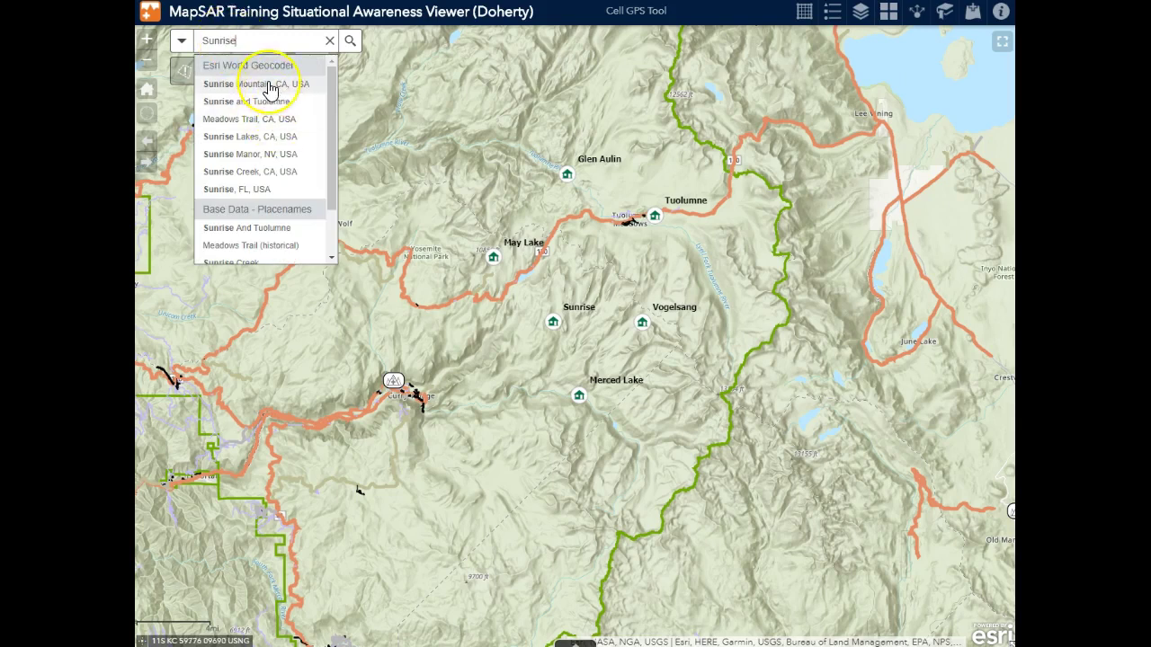
{"action": "scroll", "coordinate": [268, 157], "scroll_direction": "down", "scroll_amount": 2}
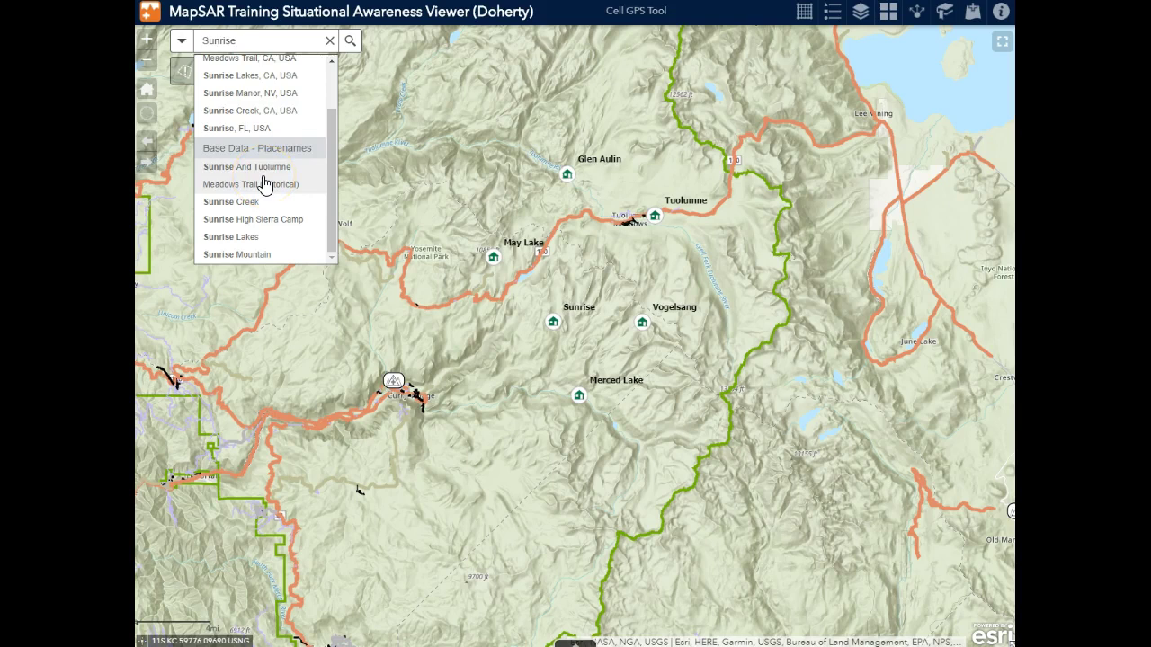
{"action": "left_click", "coordinate": [262, 208]}
{"action": "left_click", "coordinate": [263, 225]}
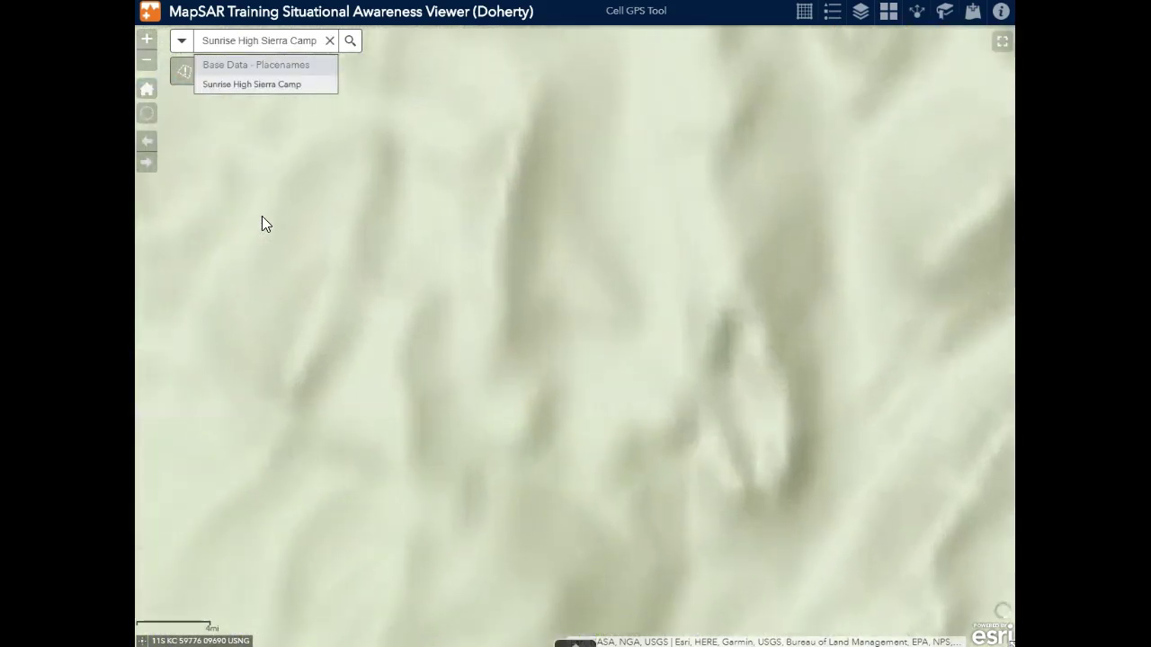
- Zoom to Sunrise High Sierra Camp and set it as the incident location
{"action": "left_click", "coordinate": [607, 363]}
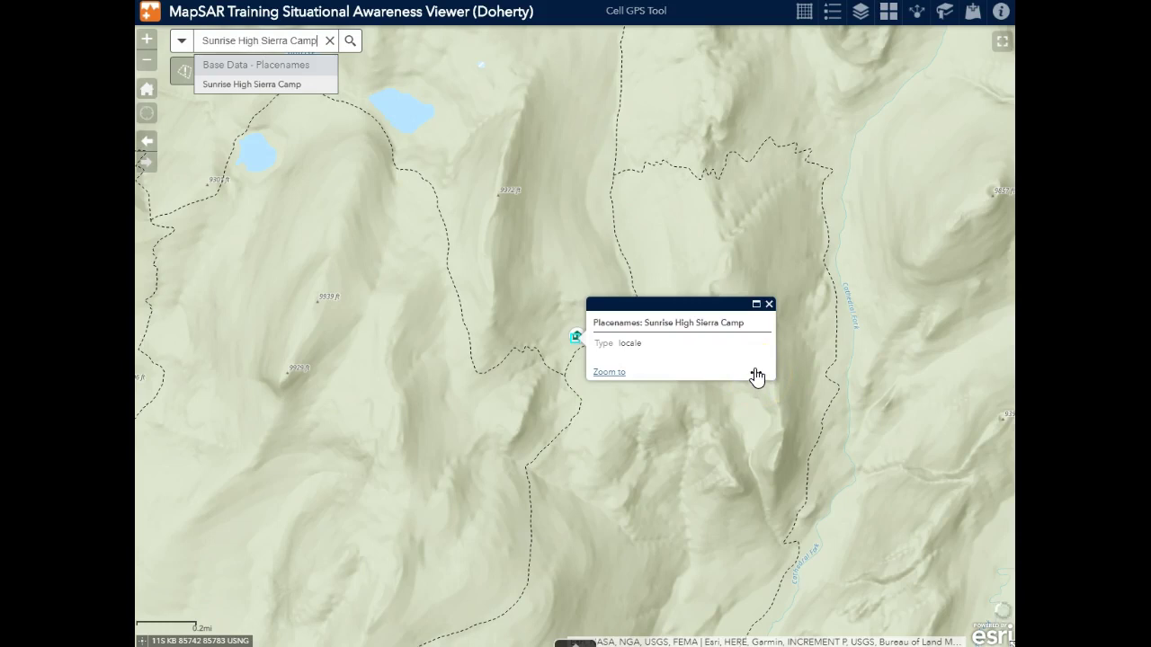
{"action": "left_click", "coordinate": [755, 374]}
{"action": "left_click", "coordinate": [743, 459]}
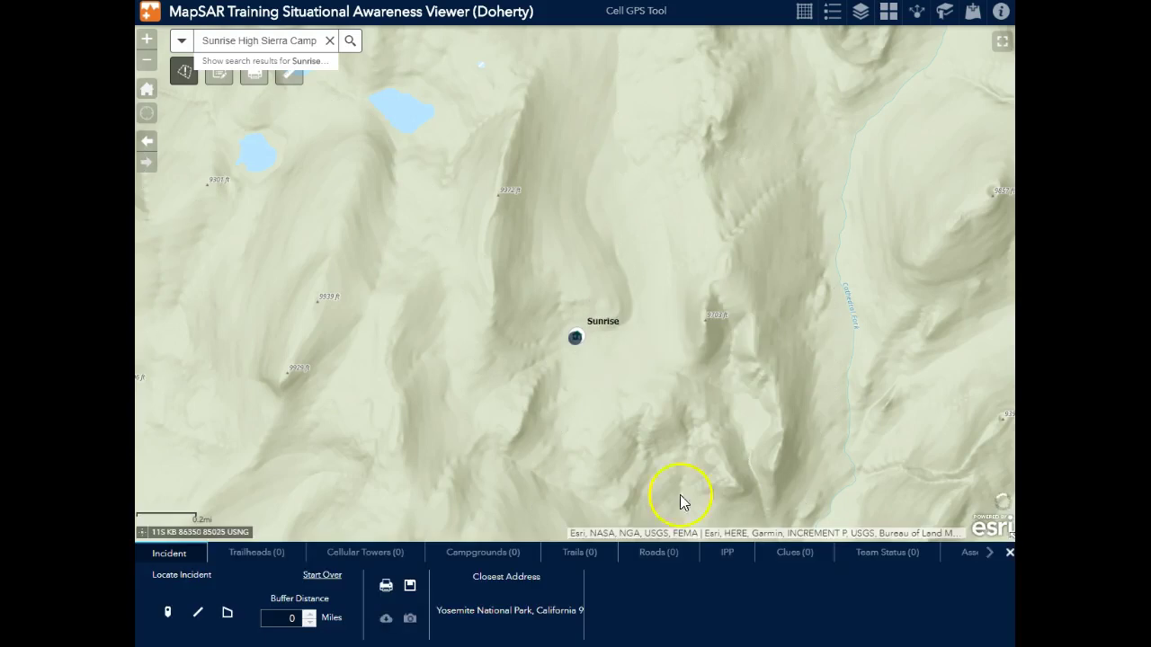
- Set the incident buffer distance to 10.5 miles and list the trailheads inside it
{"action": "left_click", "coordinate": [284, 618]}
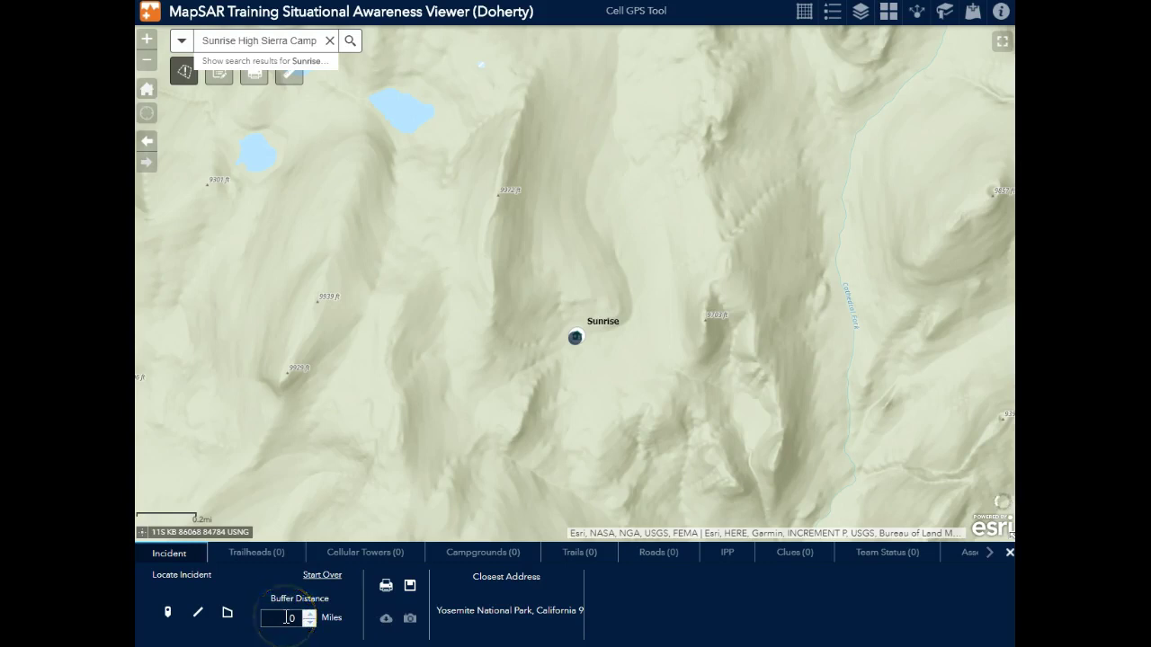
{"action": "double_click", "coordinate": [289, 618]}
{"action": "type", "text": "10.5"}
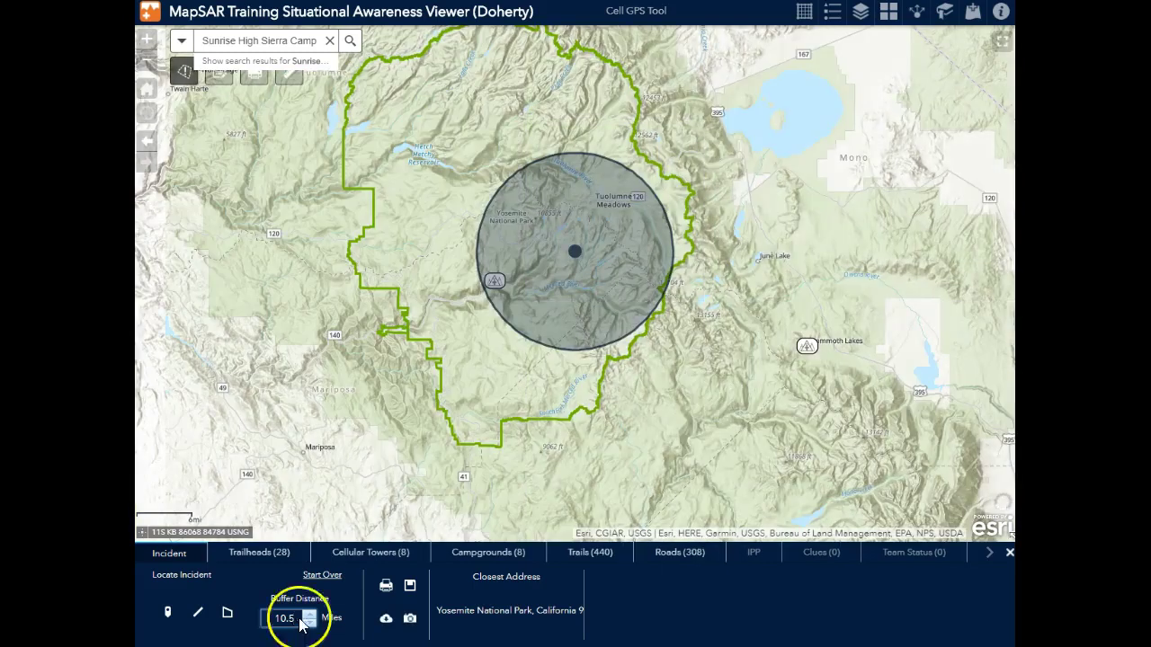
{"action": "left_click", "coordinate": [268, 554]}
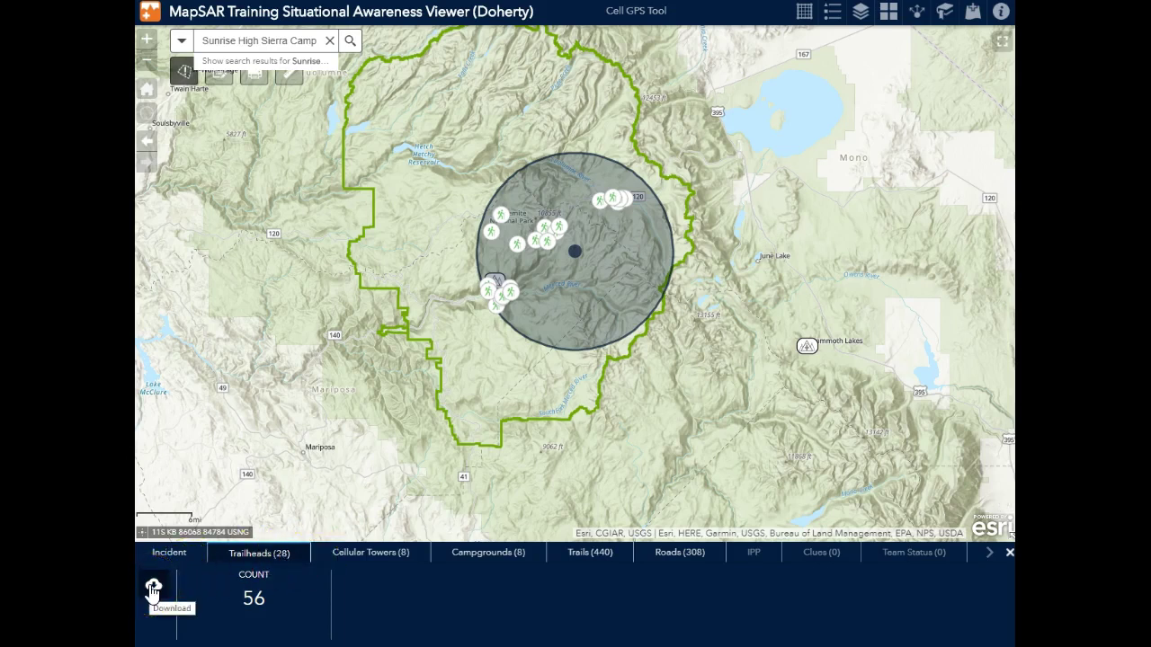
- Review the cellular towers, campgrounds, trails and roads in the buffer, then return to Incident
{"action": "left_click", "coordinate": [373, 558]}
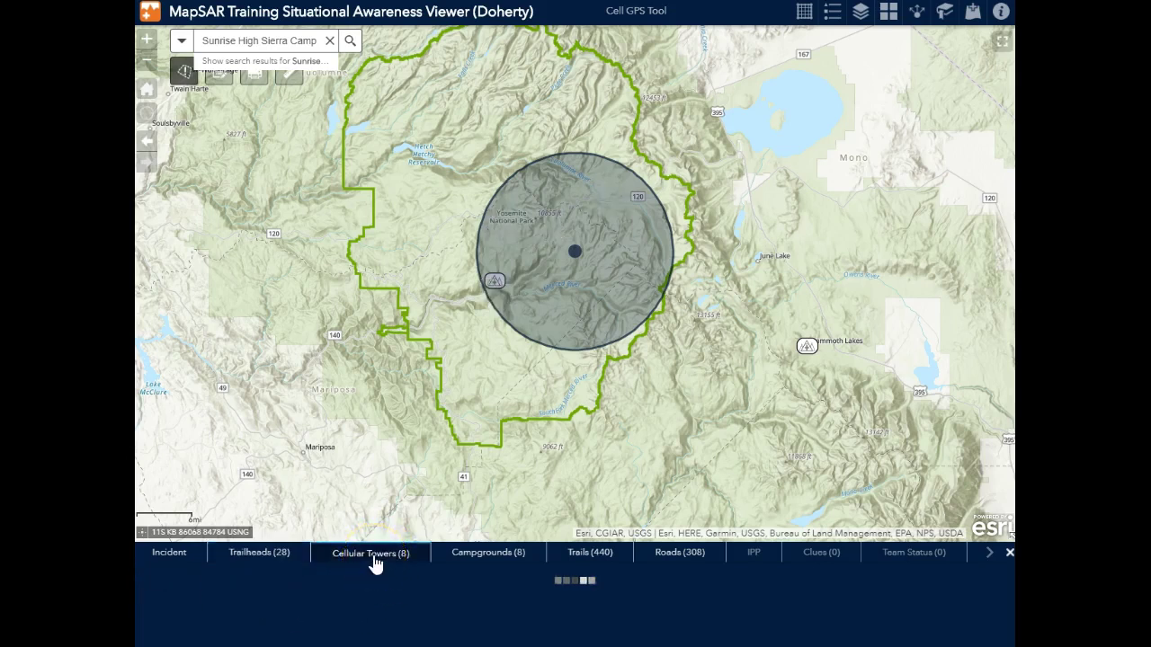
{"action": "left_click", "coordinate": [487, 555]}
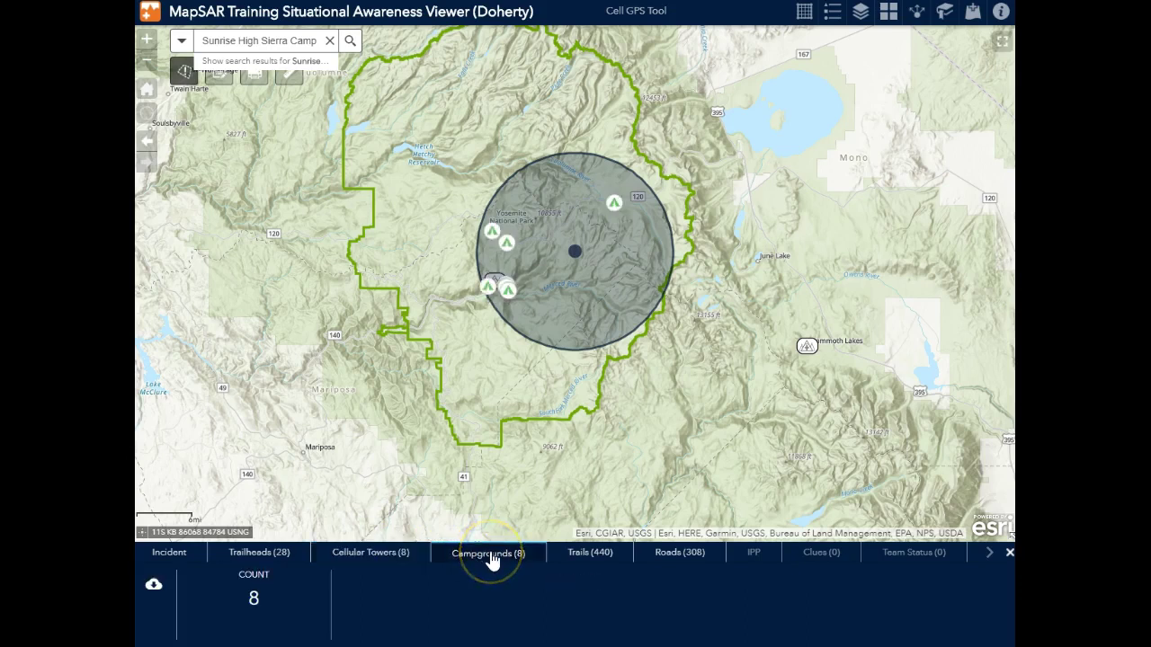
{"action": "left_click", "coordinate": [589, 554]}
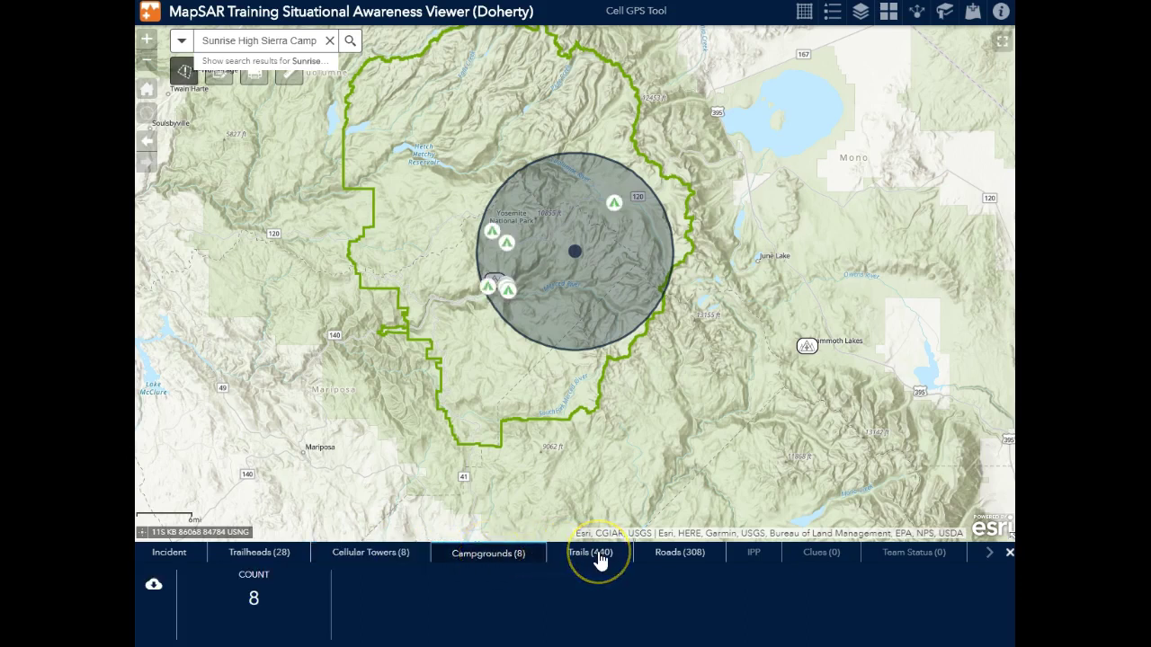
{"action": "left_click", "coordinate": [617, 559]}
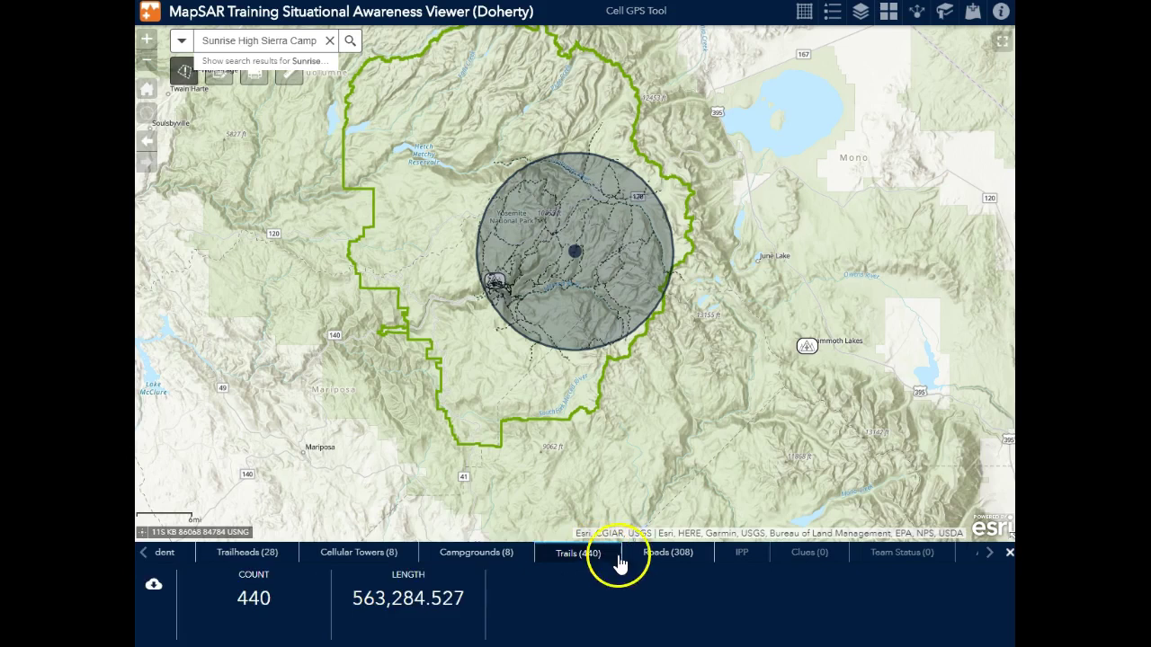
{"action": "left_click", "coordinate": [661, 557]}
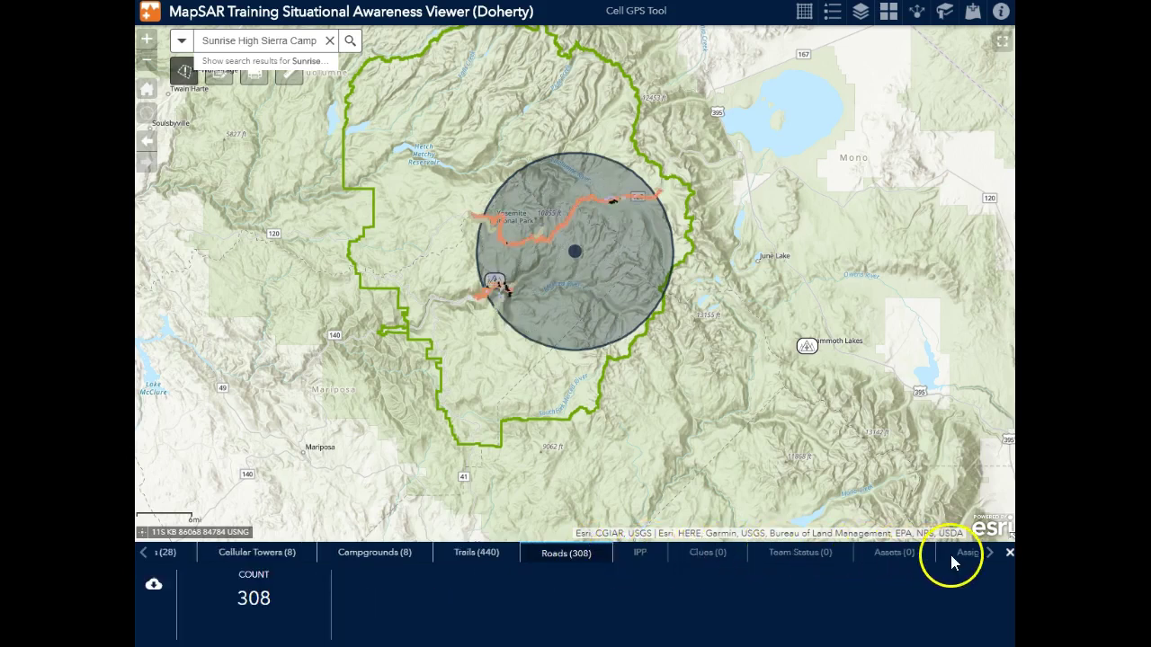
{"action": "left_click", "coordinate": [985, 556]}
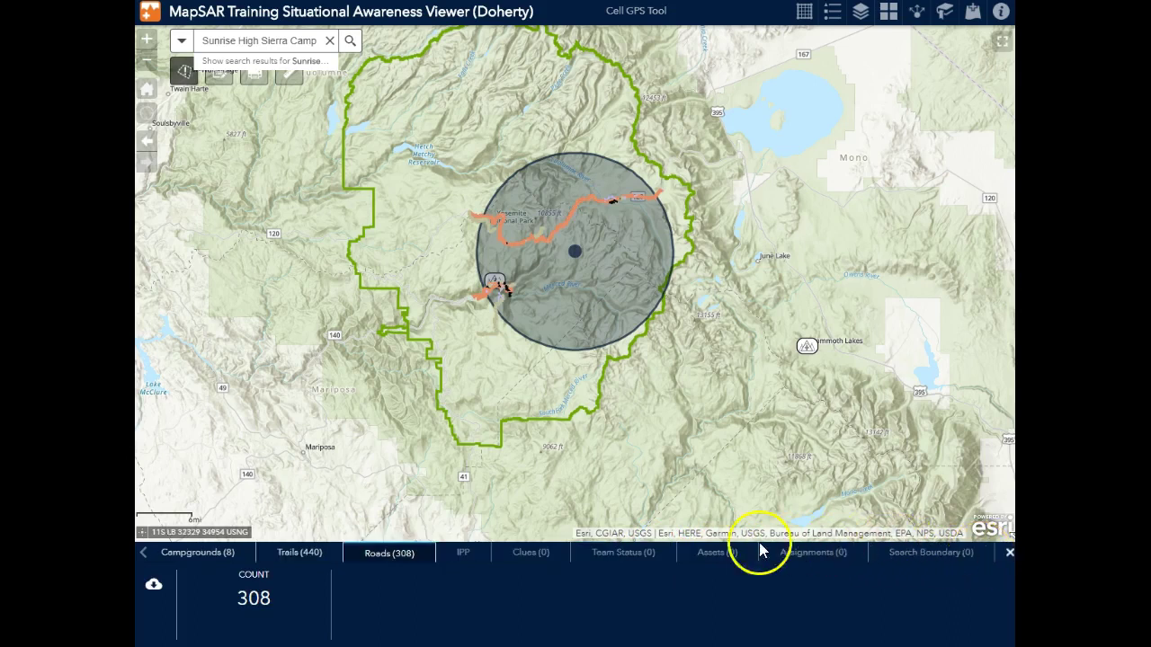
{"action": "left_click", "coordinate": [143, 554]}
{"action": "left_click", "coordinate": [152, 556]}
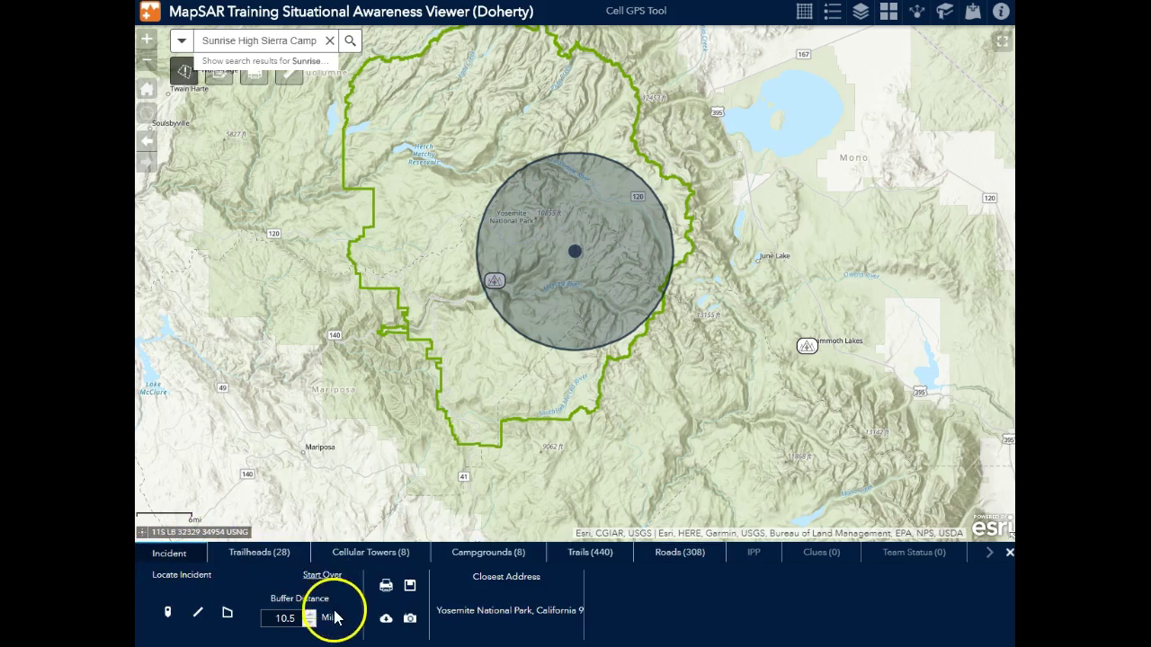
- Save the 10.5-mile buffer as a Search Area Statistical feature with Percentile 75
{"action": "left_click", "coordinate": [410, 589]}
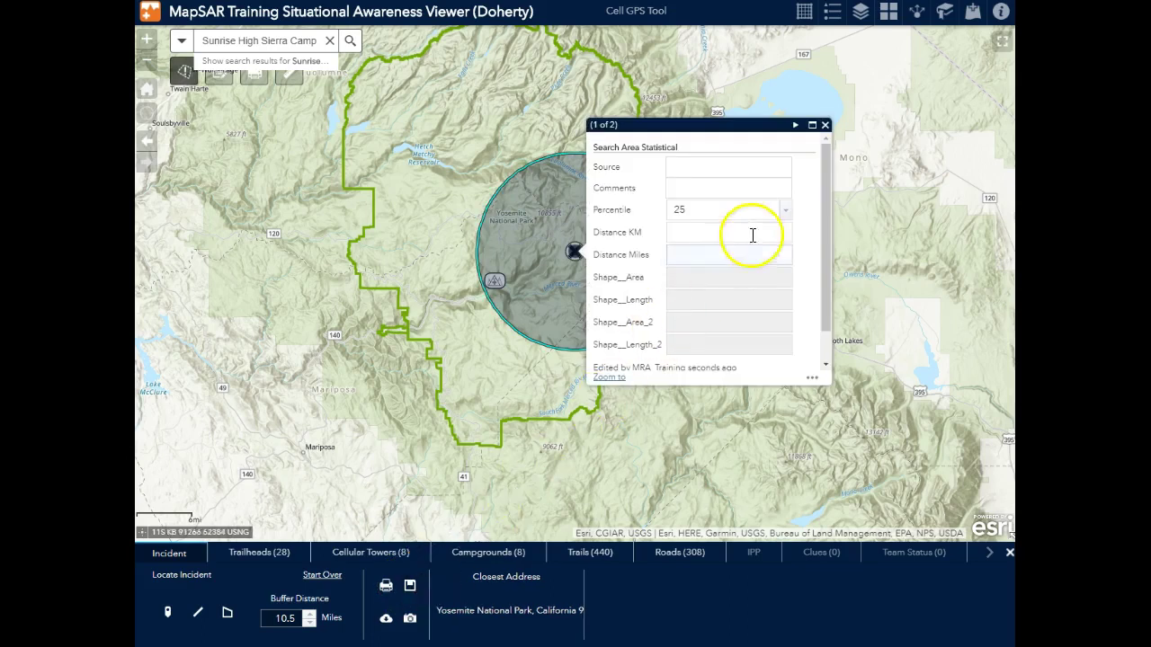
{"action": "left_click", "coordinate": [707, 163]}
{"action": "left_click", "coordinate": [785, 211]}
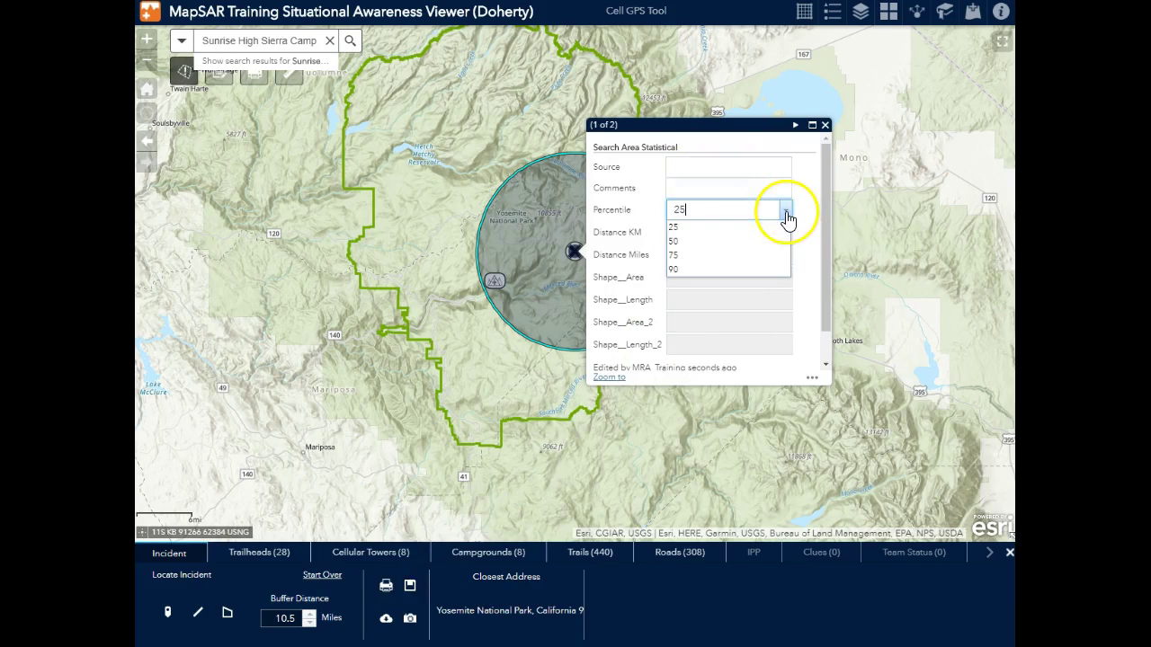
{"action": "left_click", "coordinate": [733, 256]}
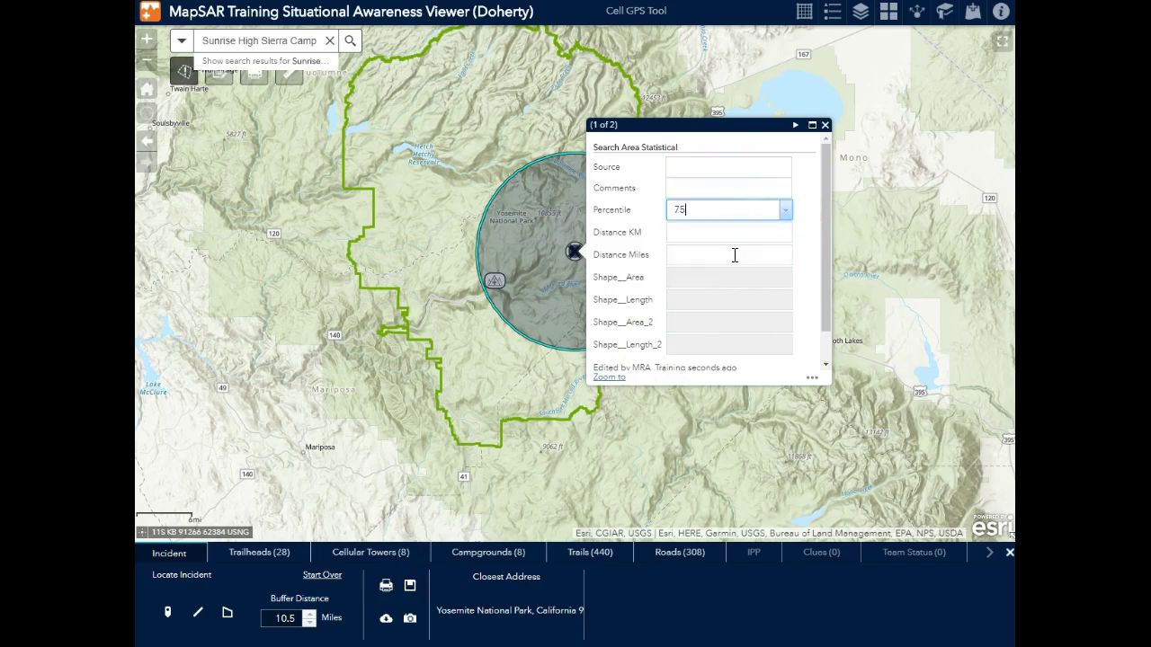
{"action": "left_click", "coordinate": [708, 187]}
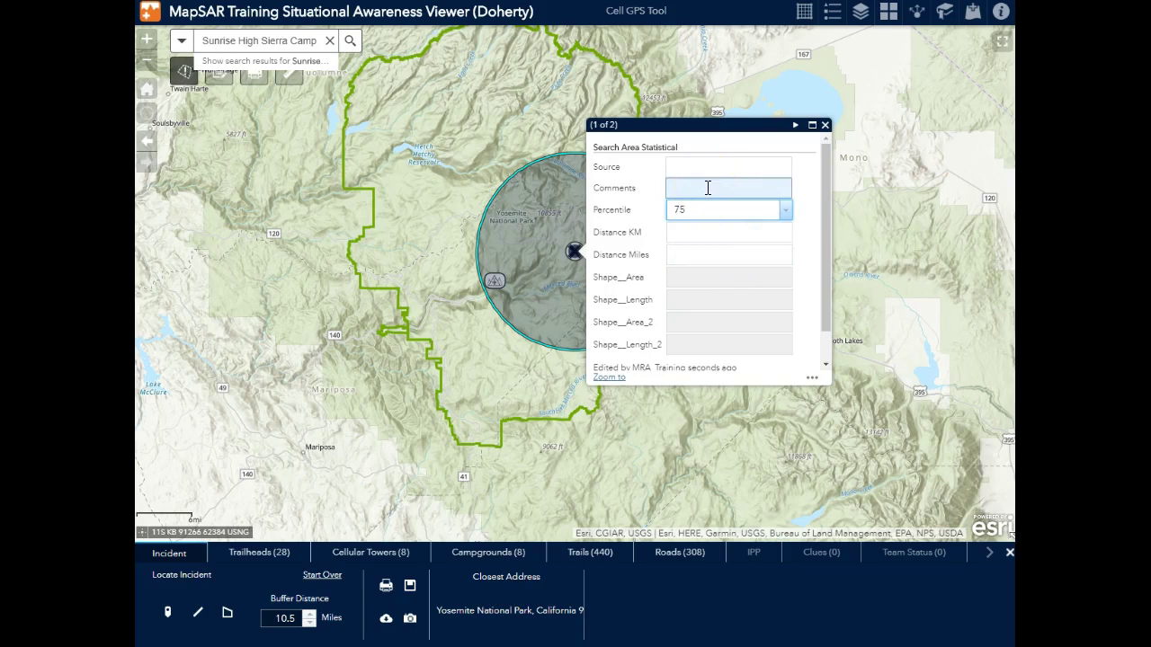
{"action": "left_click_drag", "start_coordinate": [822, 206], "coordinate": [827, 250]}
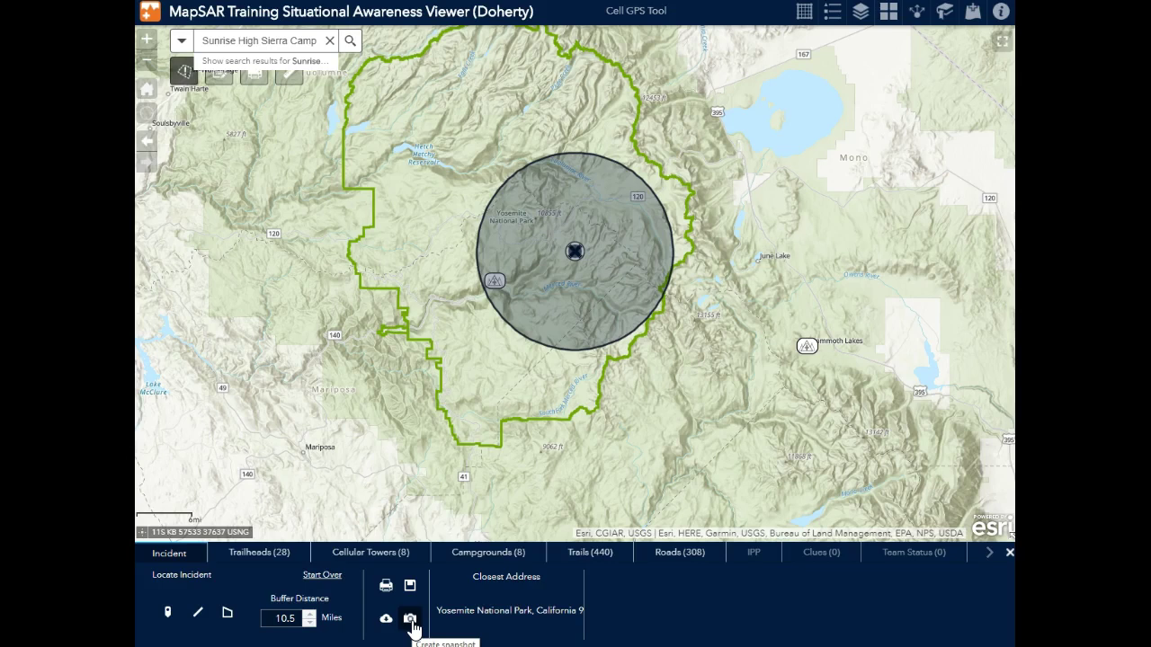
- Clear the incident analysis, close the Incident panel, and zoom closely onto the Sunrise marker
{"action": "left_click", "coordinate": [320, 576]}
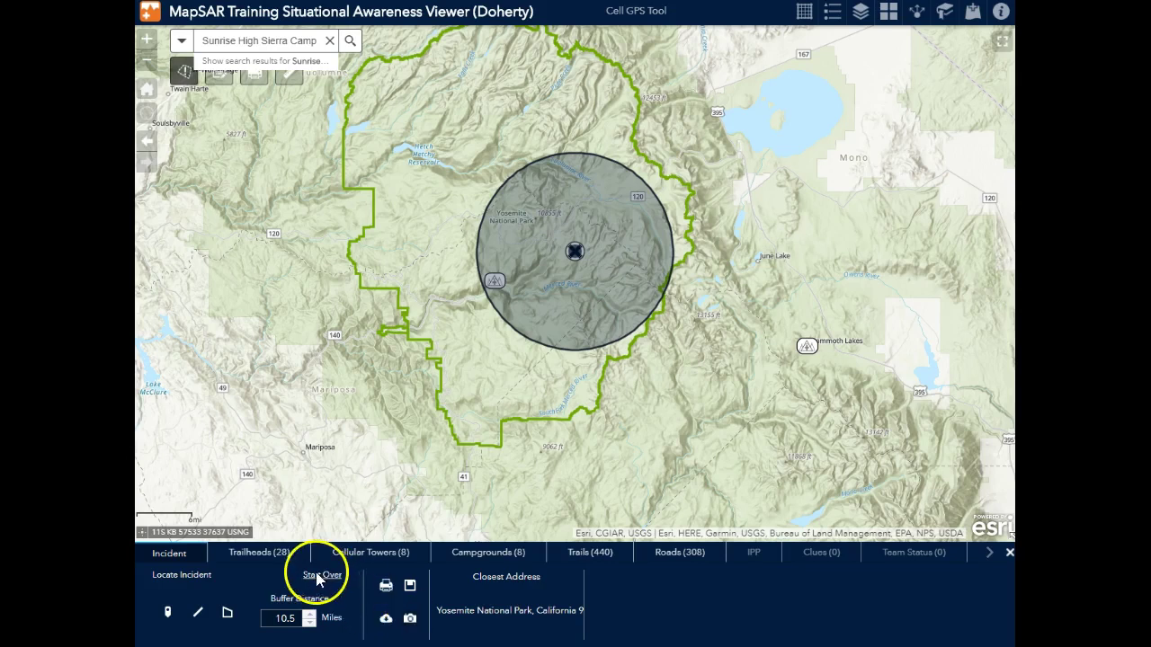
{"action": "left_click", "coordinate": [1010, 553]}
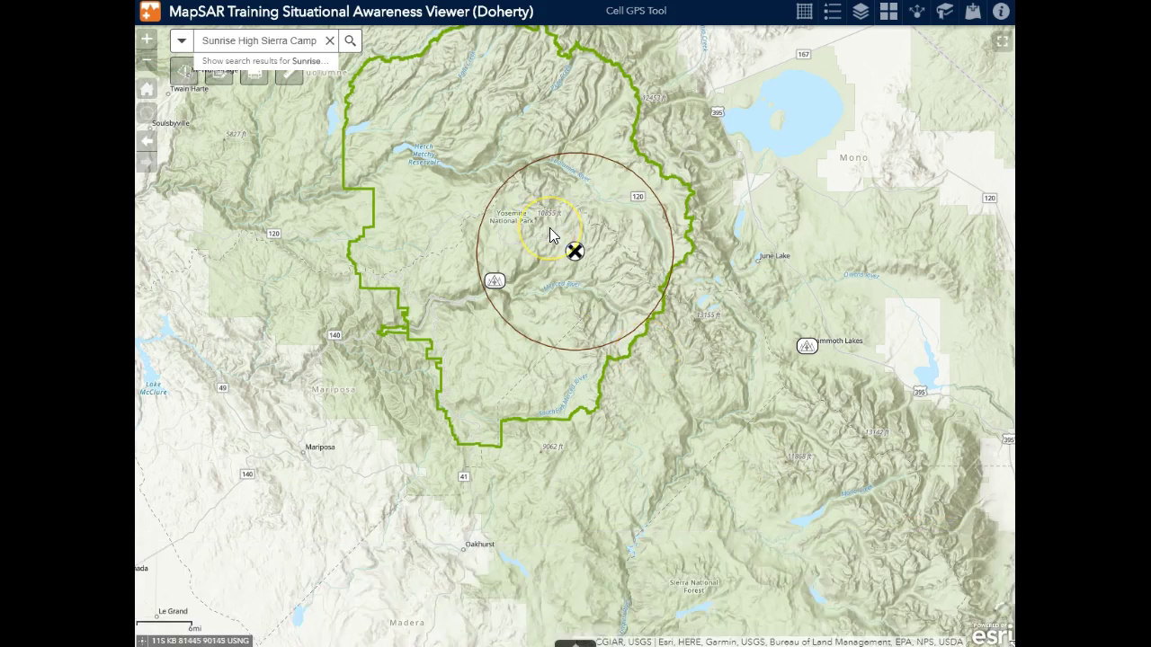
{"action": "left_click_drag", "start_coordinate": [544, 212], "coordinate": [615, 291]}
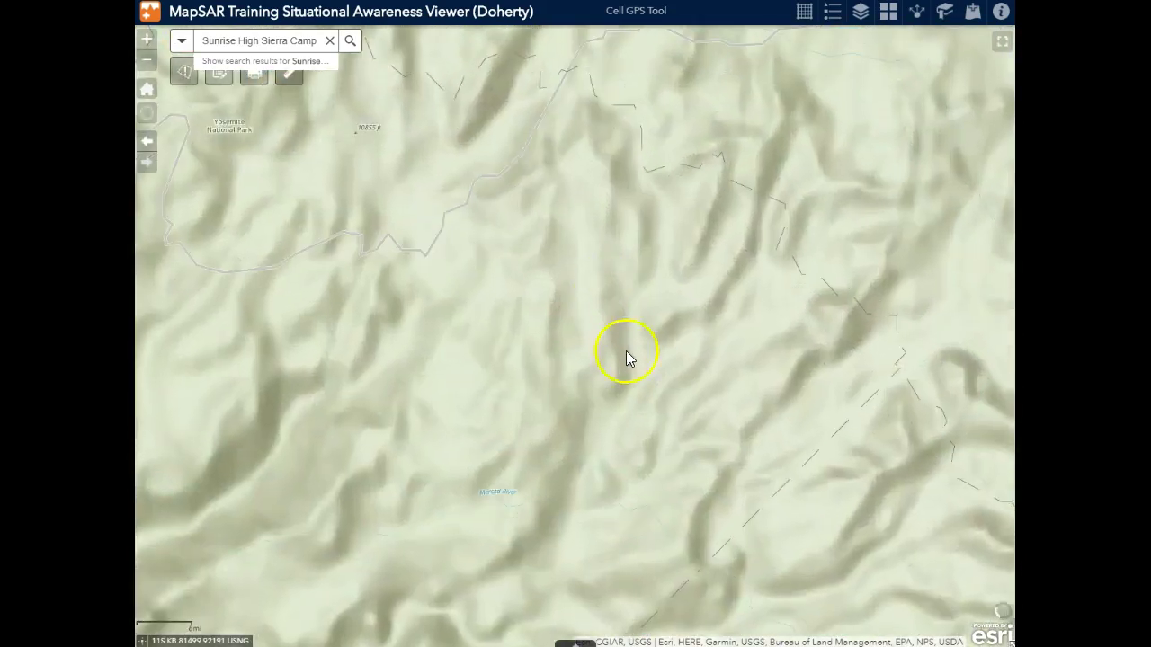
{"action": "left_click_drag", "start_coordinate": [530, 309], "coordinate": [597, 392]}
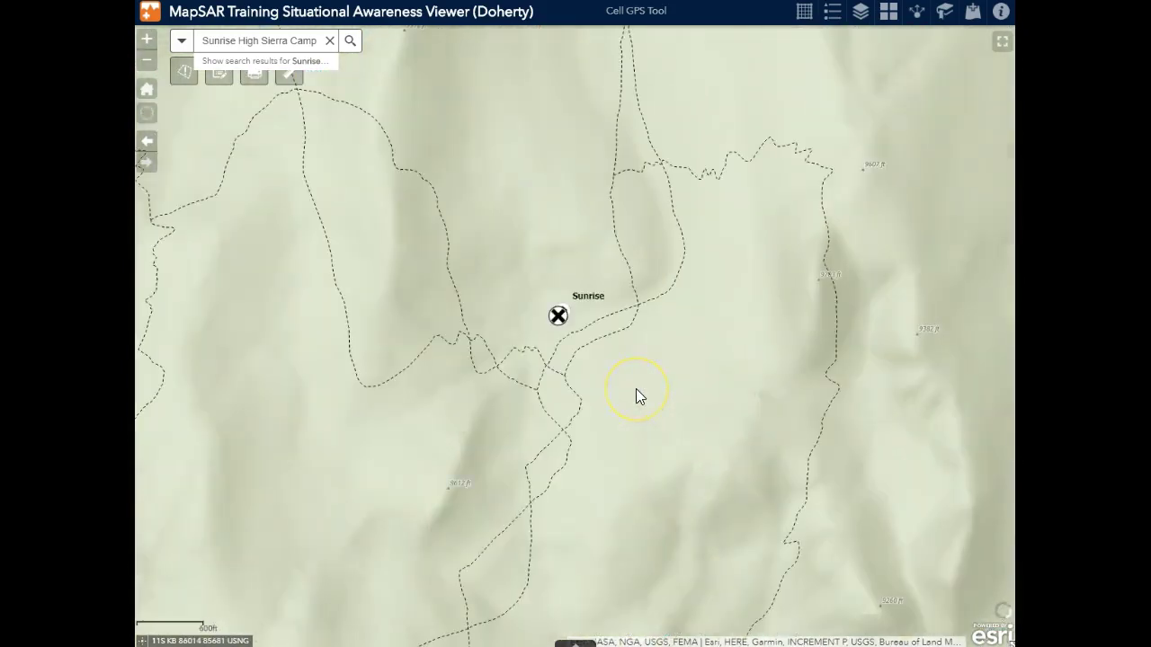
{"action": "left_click", "coordinate": [860, 13]}
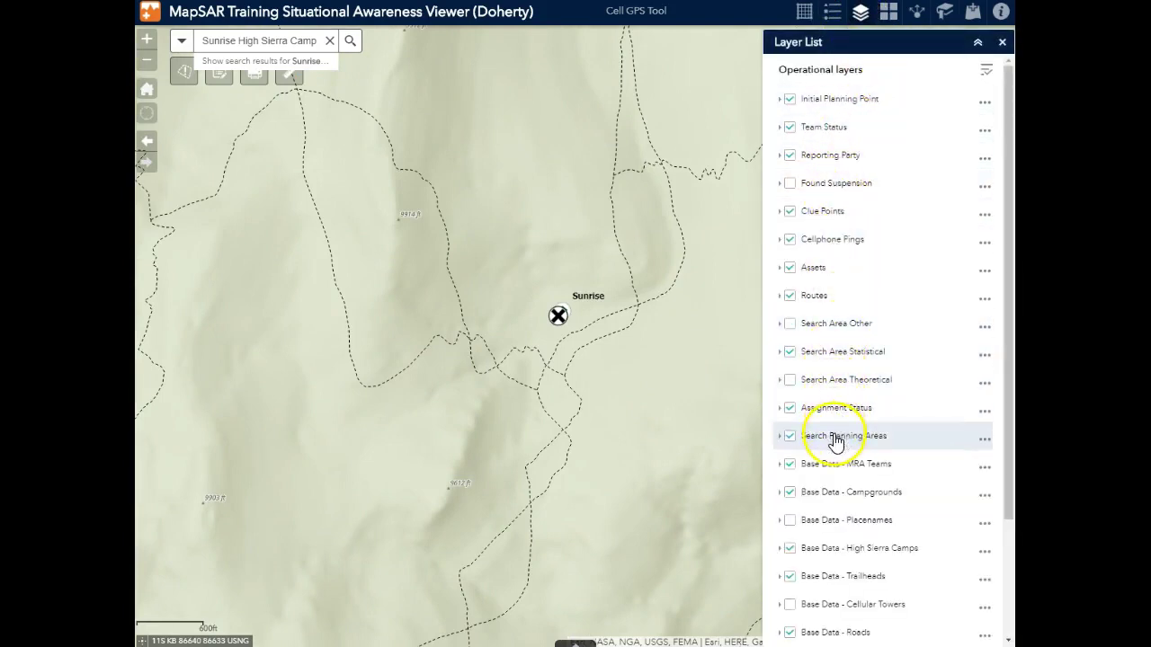
{"action": "scroll", "coordinate": [836, 463], "scroll_direction": "down", "scroll_amount": 1}
{"action": "scroll", "coordinate": [836, 474], "scroll_direction": "down", "scroll_amount": 1}
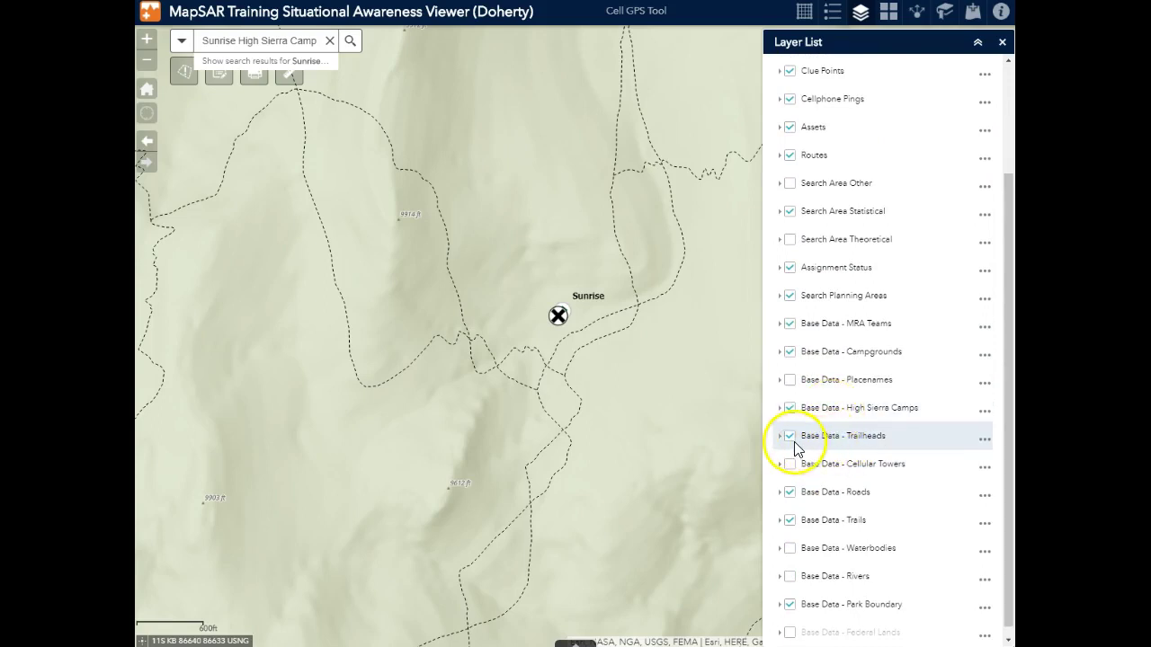
{"action": "left_click", "coordinate": [1001, 43]}
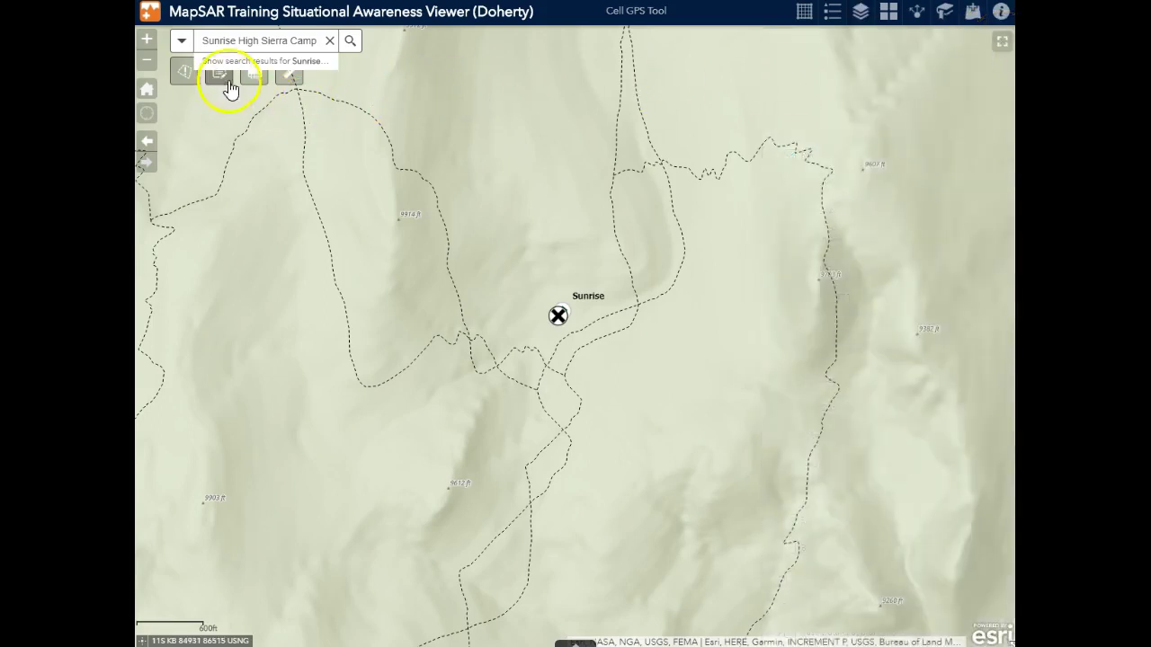
{"action": "left_click", "coordinate": [329, 40]}
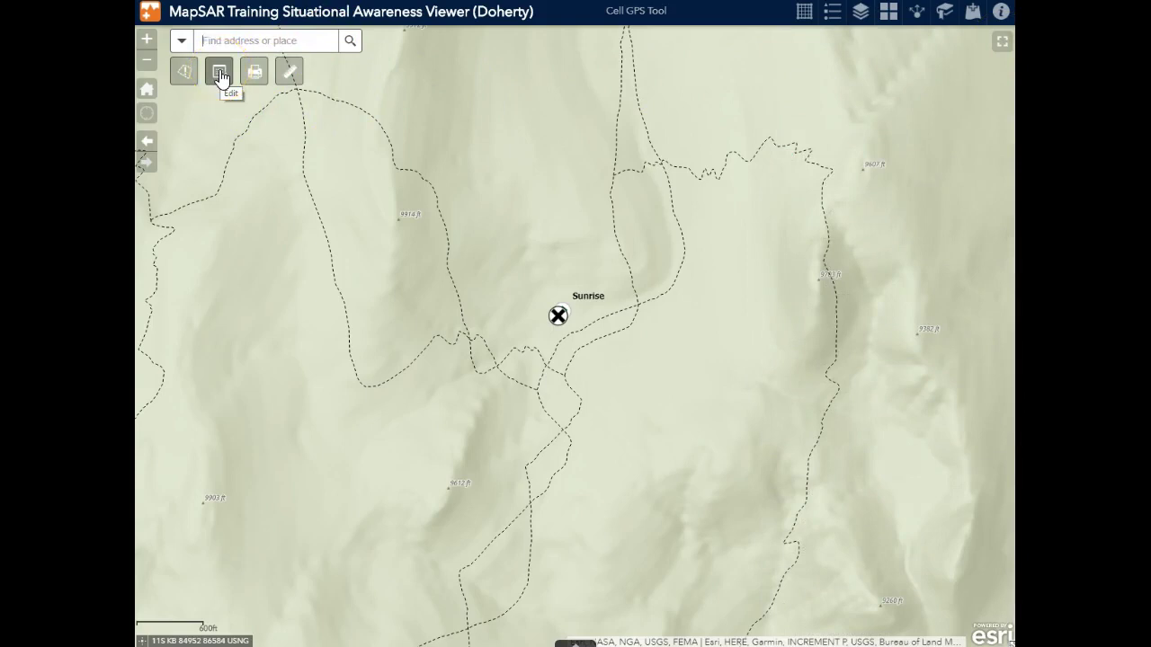
{"action": "left_click", "coordinate": [219, 73]}
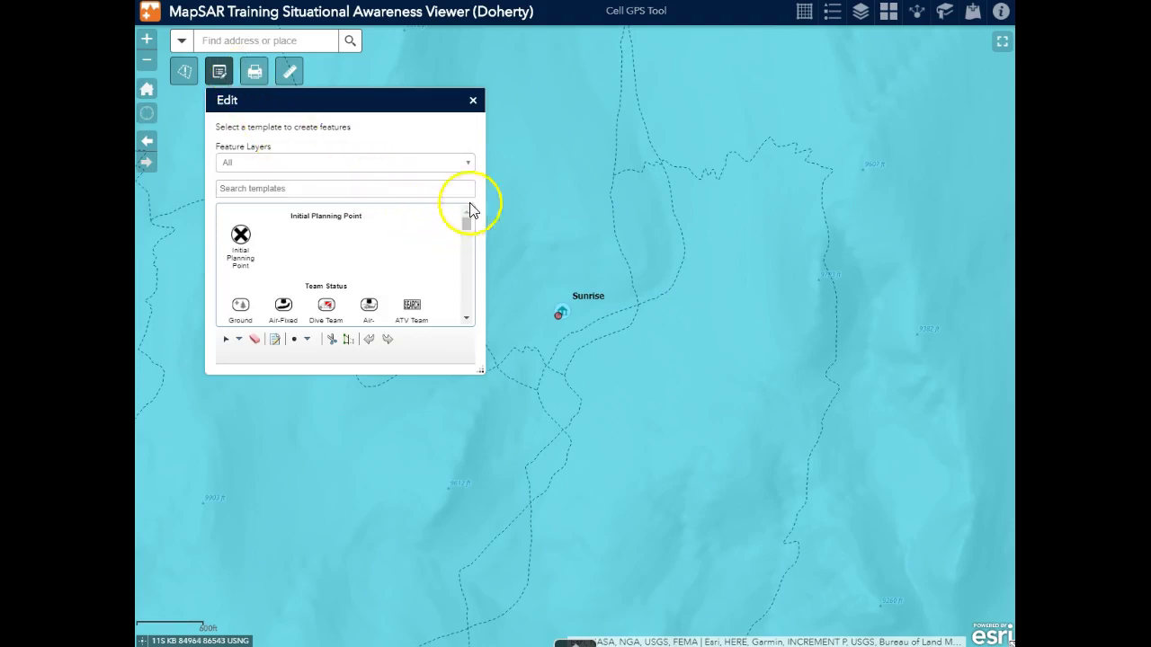
{"action": "left_click", "coordinate": [473, 99]}
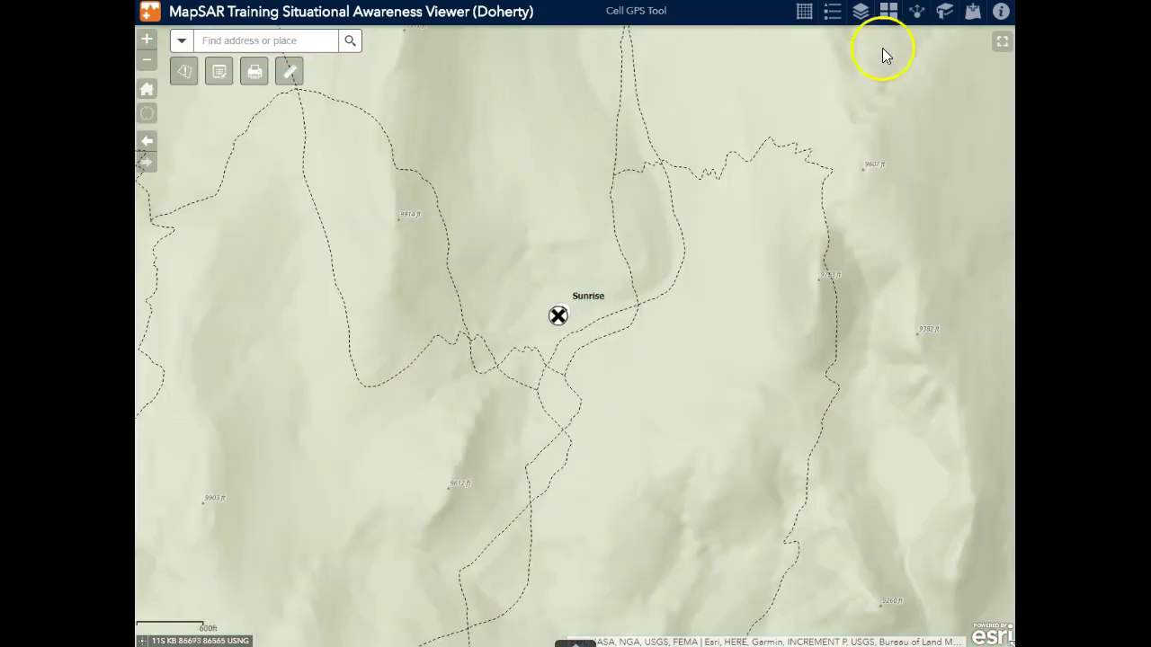
{"action": "left_click", "coordinate": [889, 14]}
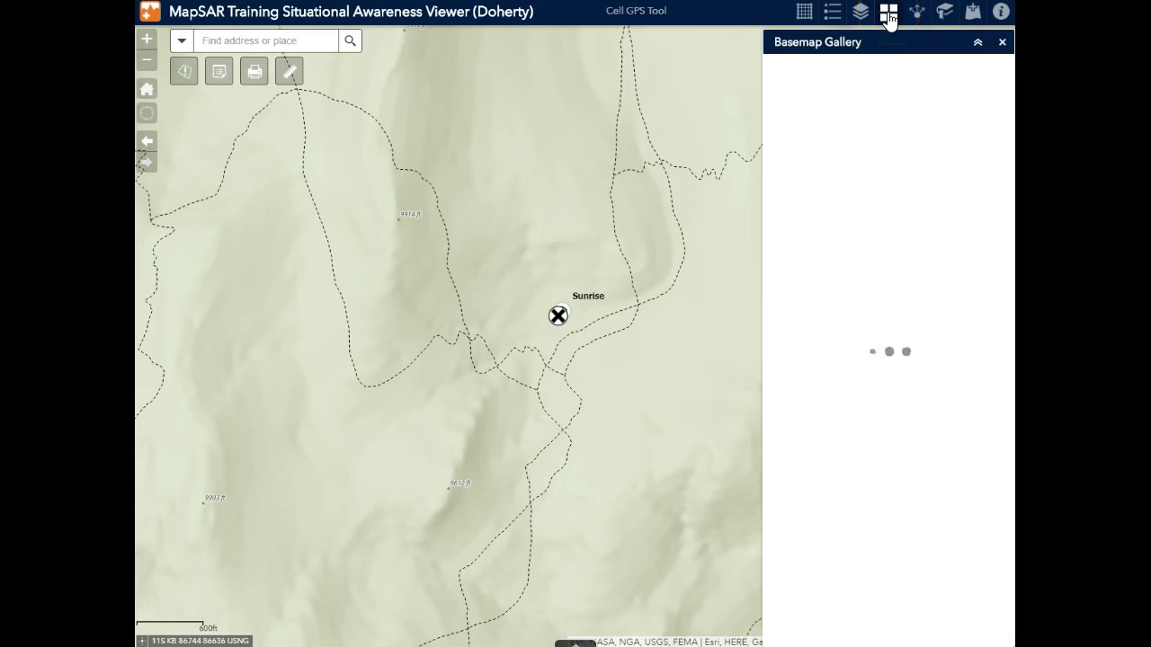
- Switch the basemap to Imagery Hybrid and centre a close-up view on Sunrise camp
{"action": "left_click", "coordinate": [889, 18]}
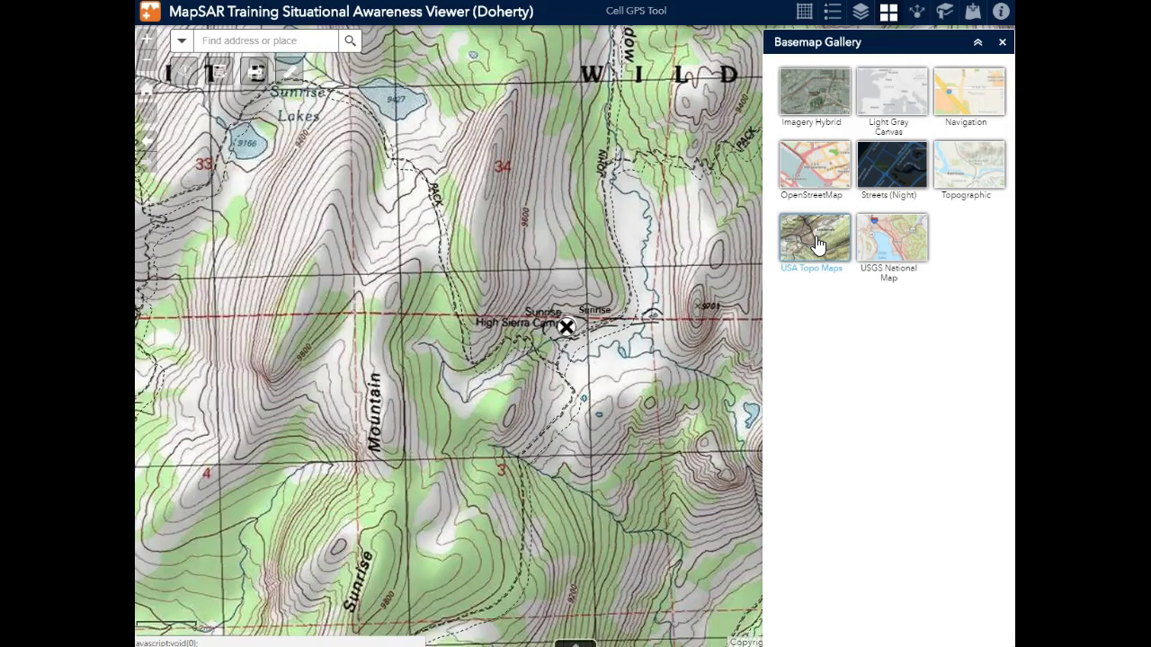
{"action": "left_click", "coordinate": [818, 95]}
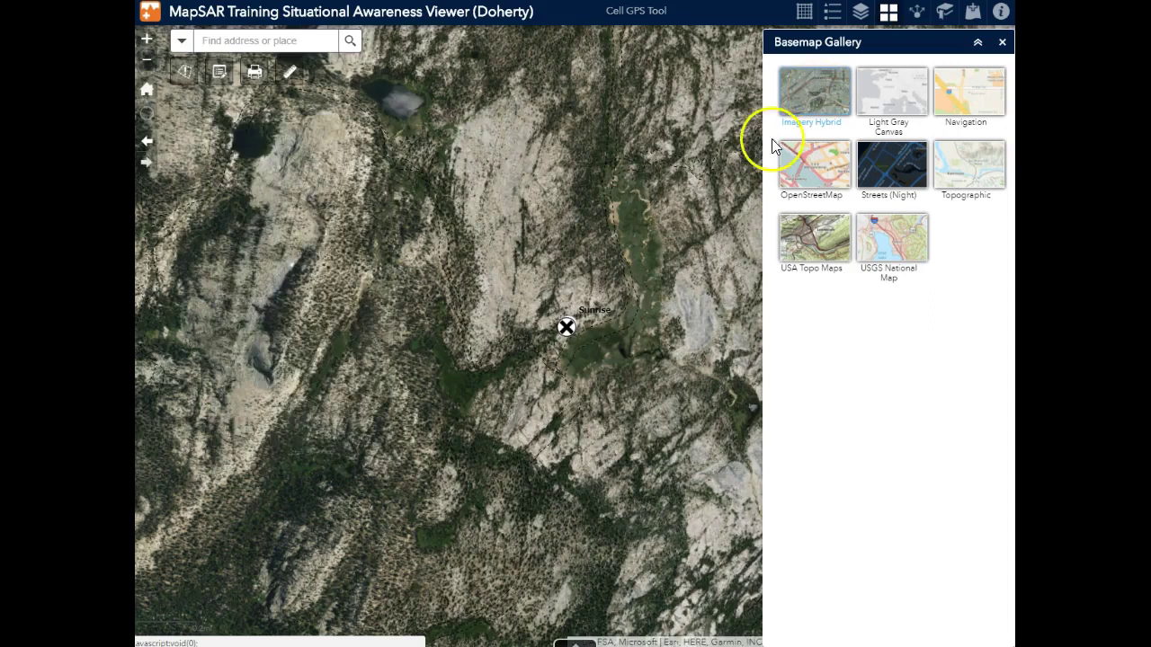
{"action": "scroll", "coordinate": [568, 328], "scroll_direction": "up", "scroll_amount": 2}
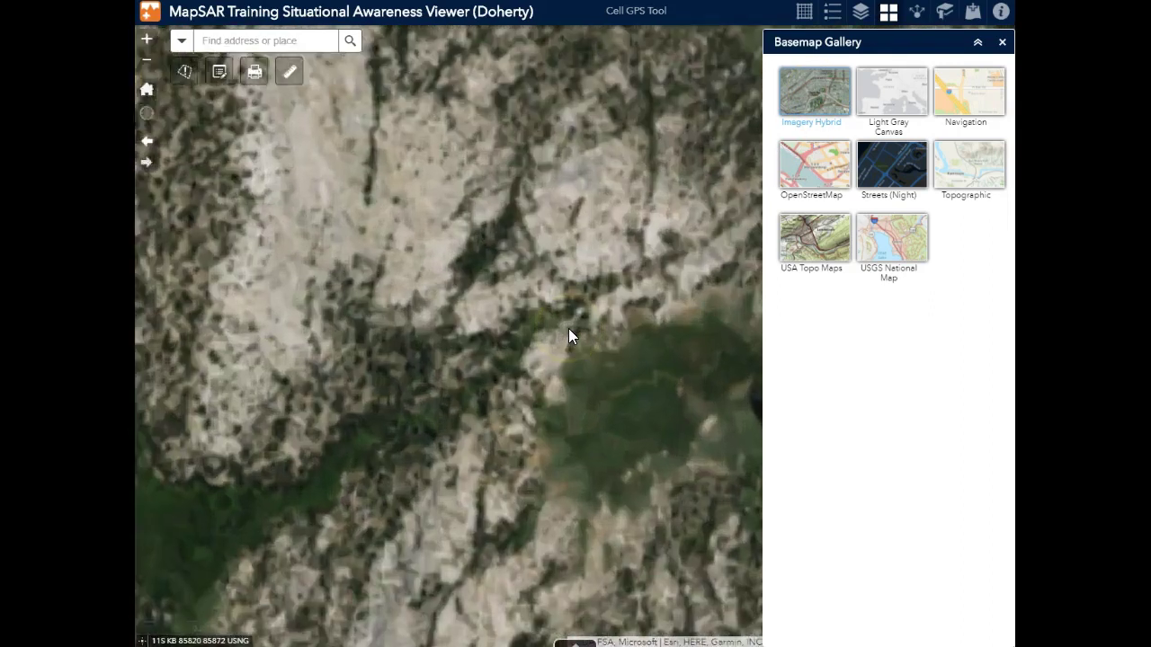
{"action": "scroll", "coordinate": [568, 329], "scroll_direction": "up", "scroll_amount": 1}
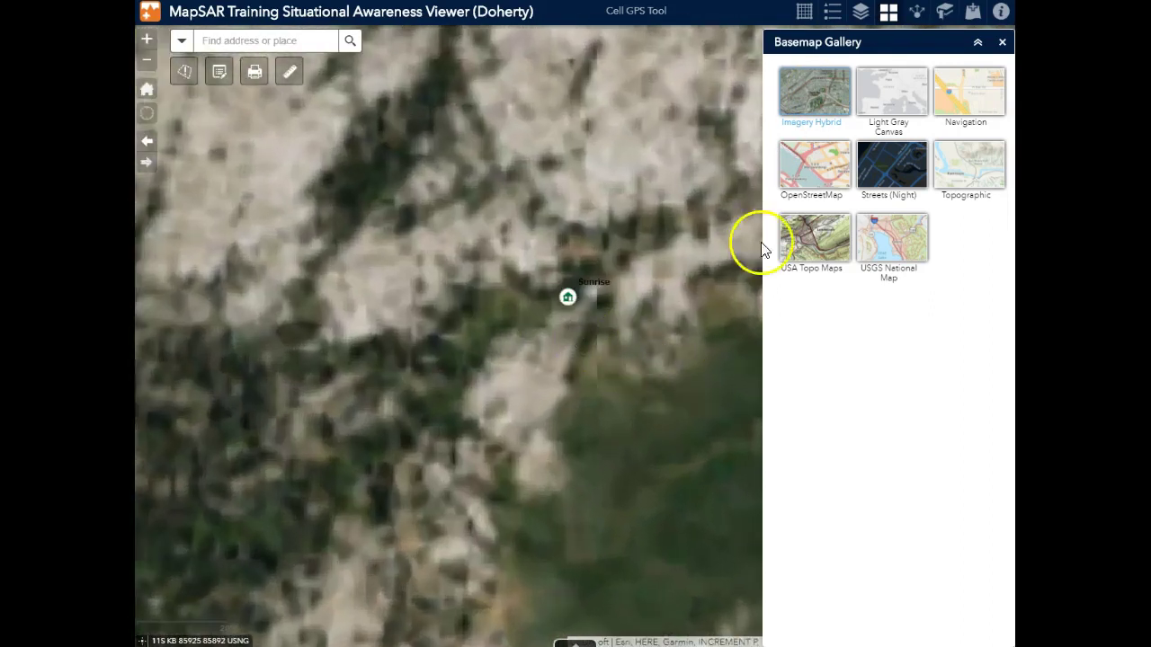
{"action": "left_click", "coordinate": [1002, 41]}
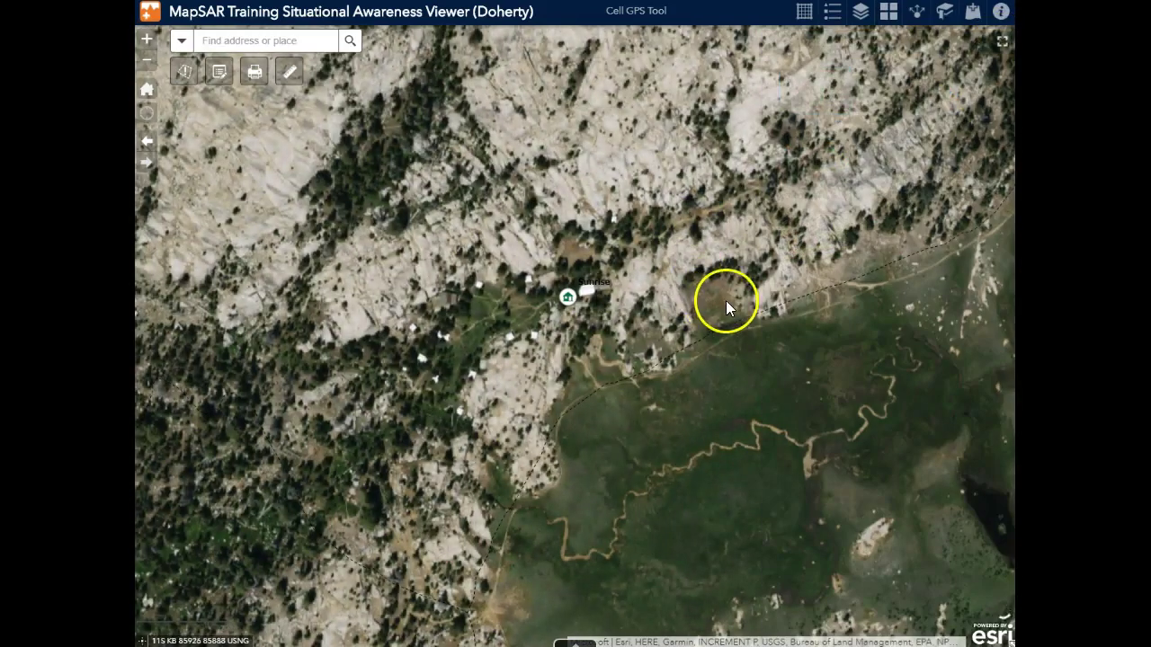
{"action": "left_click_drag", "start_coordinate": [726, 300], "coordinate": [581, 195]}
{"action": "left_click_drag", "start_coordinate": [373, 192], "coordinate": [592, 254]}
{"action": "scroll", "coordinate": [600, 253], "scroll_direction": "up", "scroll_amount": 1}
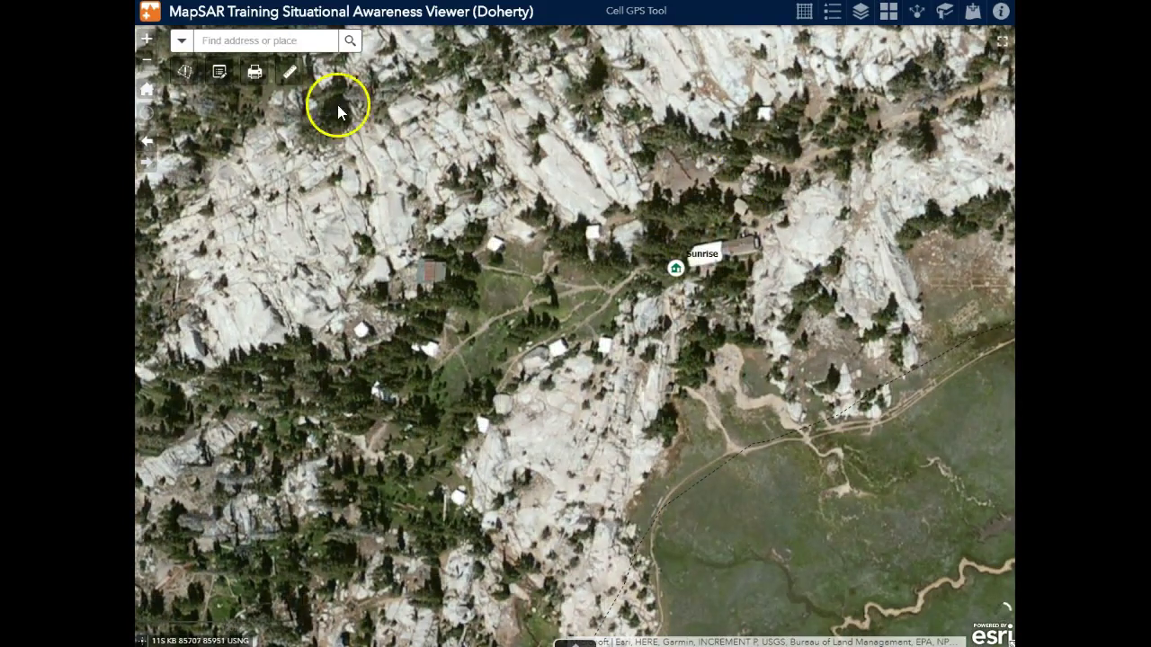
- Filter the Edit feature templates by 'assi' to show the Not Assigned templates
{"action": "left_click", "coordinate": [220, 77]}
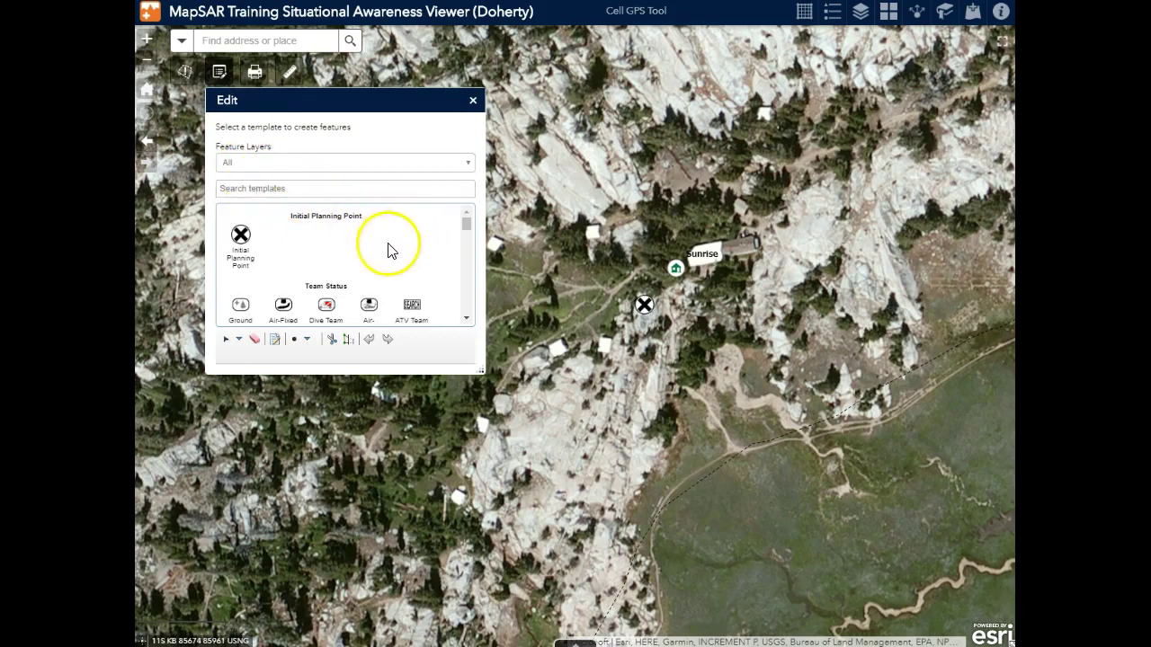
{"action": "scroll", "coordinate": [386, 252], "scroll_direction": "down", "scroll_amount": 6}
{"action": "scroll", "coordinate": [387, 251], "scroll_direction": "up", "scroll_amount": 7}
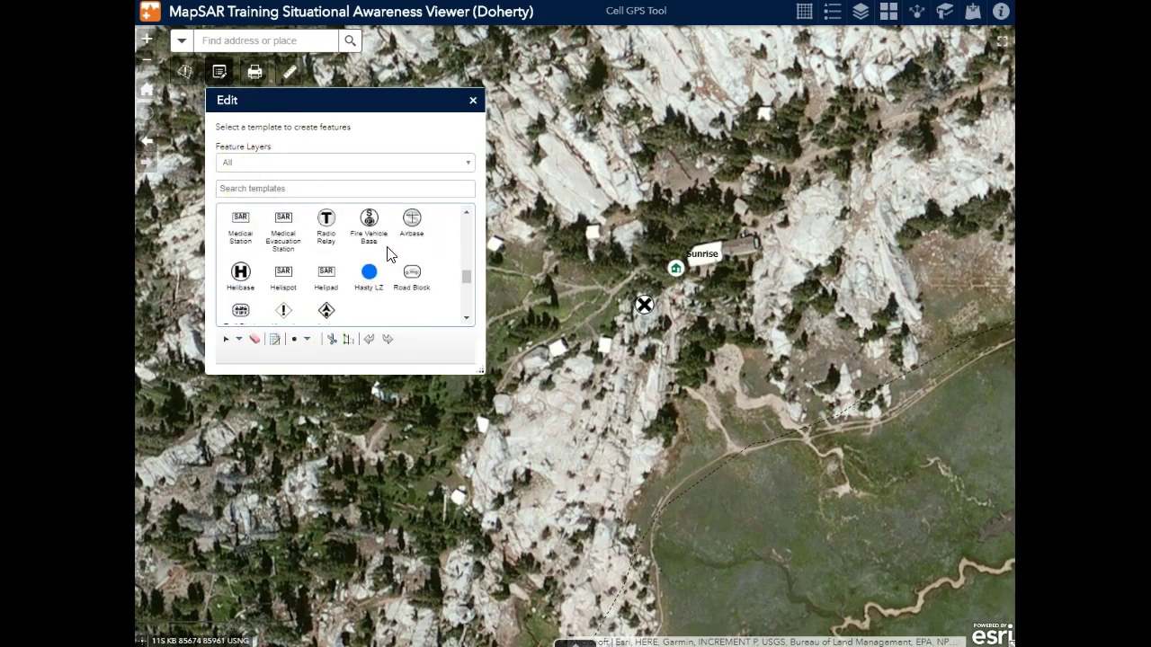
{"action": "left_click", "coordinate": [315, 191]}
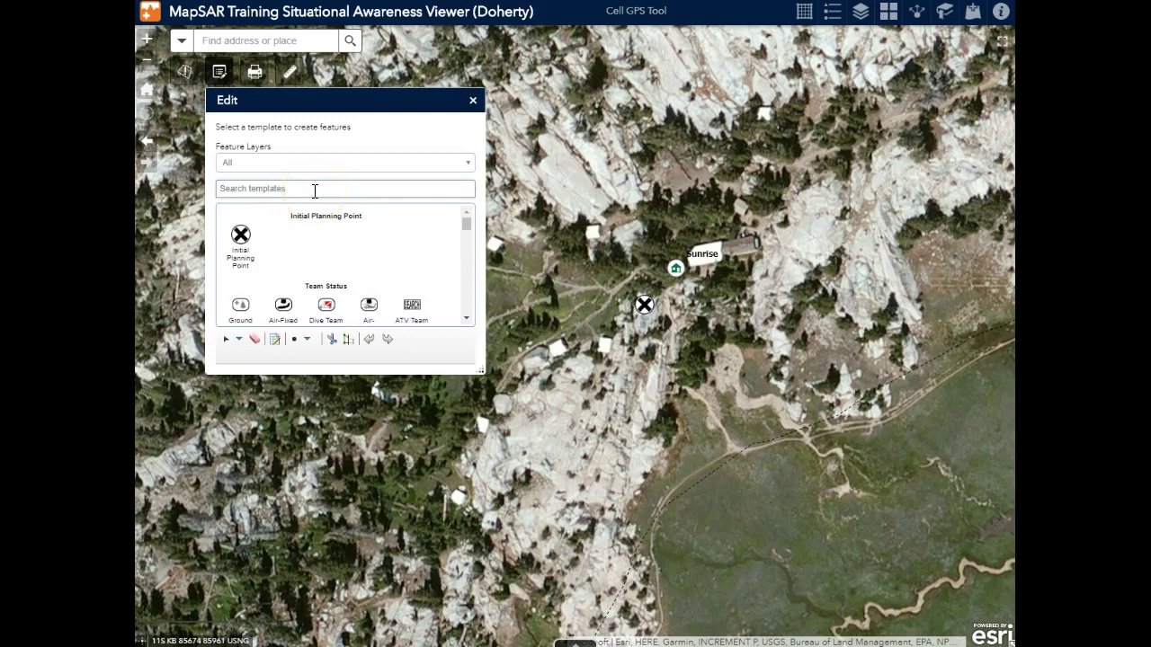
{"action": "type", "text": "assi"}
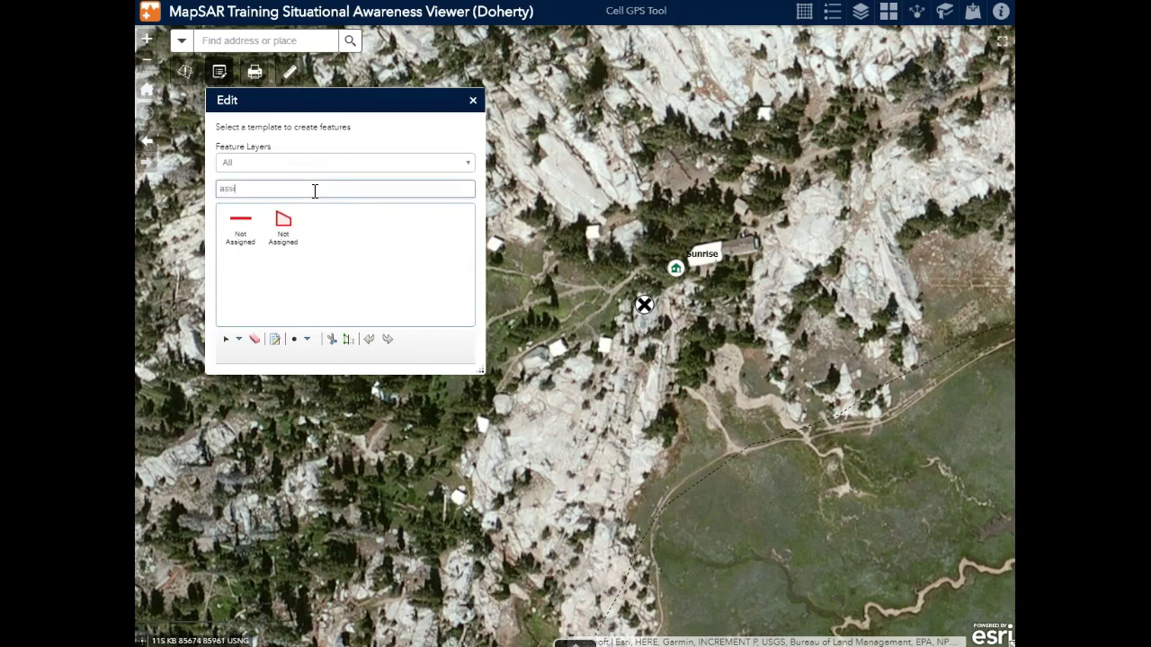
{"action": "left_click", "coordinate": [285, 231]}
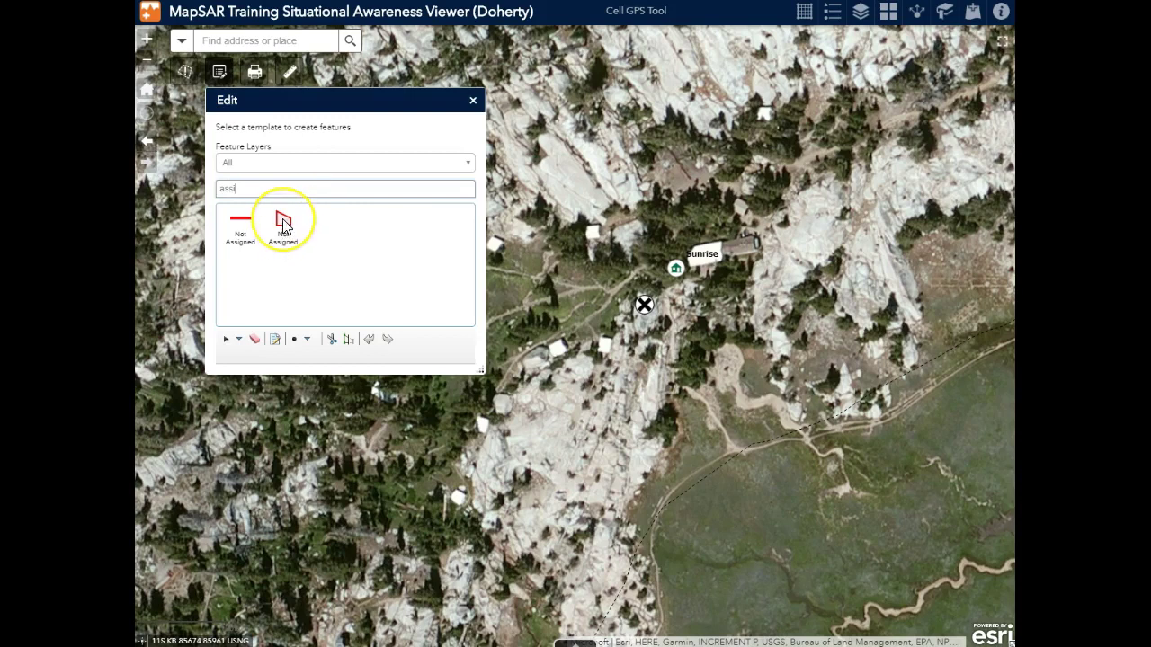
- Draw a freehand Not Assigned polygon around the Sunrise camp valley
{"action": "left_click", "coordinate": [285, 225]}
{"action": "left_click_drag", "start_coordinate": [339, 98], "coordinate": [843, 361]}
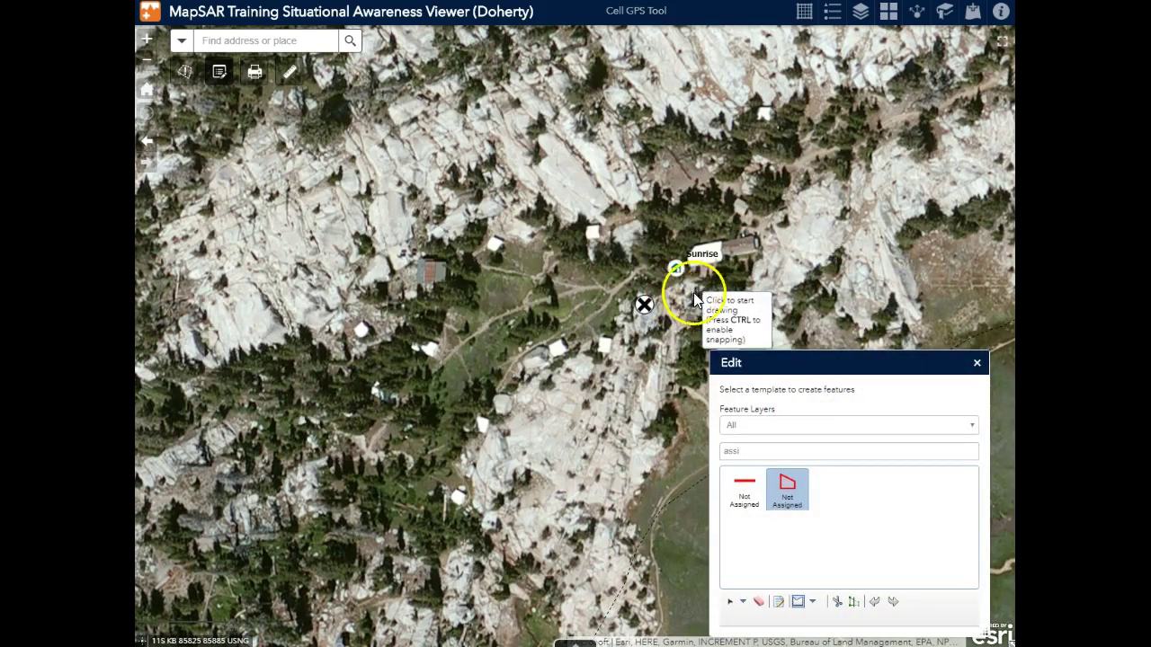
{"action": "left_click", "coordinate": [812, 603]}
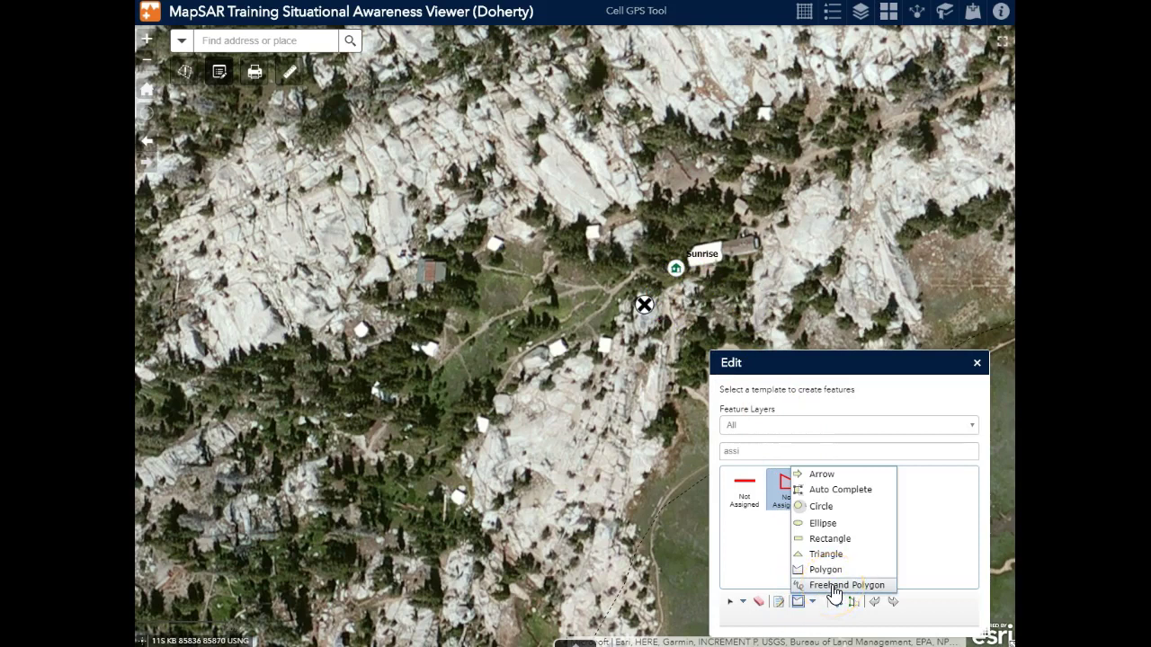
{"action": "left_click", "coordinate": [834, 586]}
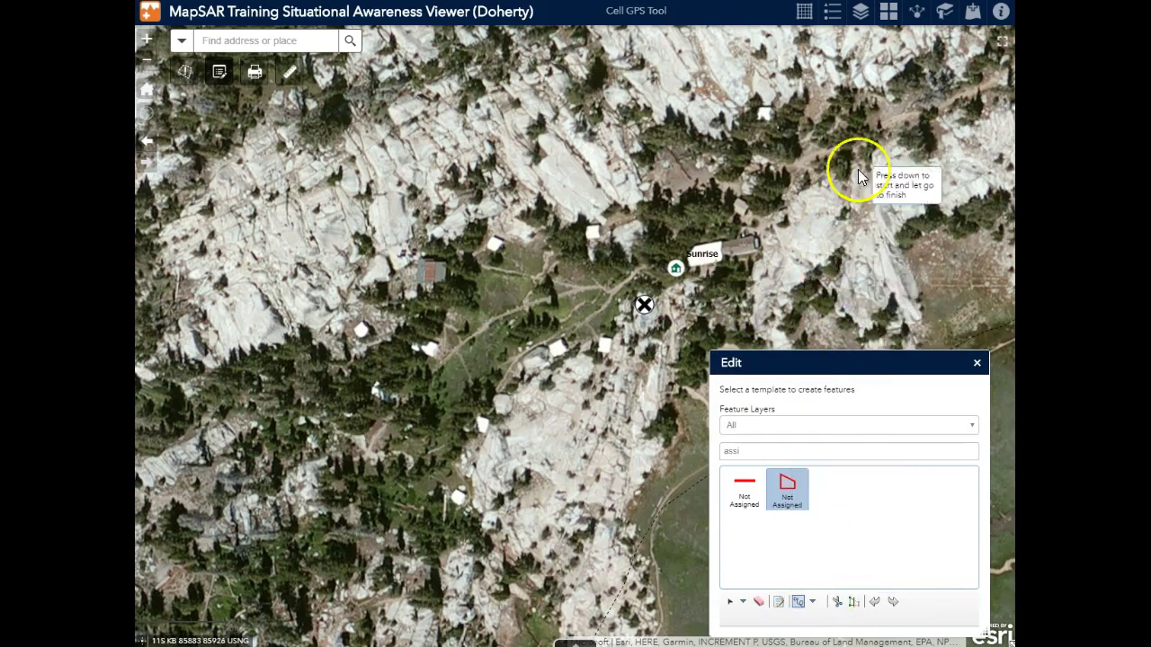
{"action": "mouse_move", "coordinate": [941, 119]}
{"action": "left_mouse_down"}
{"action": "mouse_move", "coordinate": [804, 191]}
{"action": "mouse_move", "coordinate": [760, 260]}
{"action": "mouse_move", "coordinate": [693, 278]}
{"action": "mouse_move", "coordinate": [620, 346]}
{"action": "mouse_move", "coordinate": [532, 386]}
{"action": "mouse_move", "coordinate": [503, 415]}
{"action": "mouse_move", "coordinate": [476, 522]}
{"action": "mouse_move", "coordinate": [437, 548]}
{"action": "mouse_move", "coordinate": [372, 532]}
{"action": "mouse_move", "coordinate": [327, 484]}
{"action": "mouse_move", "coordinate": [322, 367]}
{"action": "mouse_move", "coordinate": [332, 325]}
{"action": "mouse_move", "coordinate": [370, 277]}
{"action": "mouse_move", "coordinate": [480, 239]}
{"action": "mouse_move", "coordinate": [578, 235]}
{"action": "mouse_move", "coordinate": [614, 201]}
{"action": "mouse_move", "coordinate": [700, 184]}
{"action": "mouse_move", "coordinate": [746, 116]}
{"action": "mouse_move", "coordinate": [784, 95]}
{"action": "mouse_move", "coordinate": [853, 92]}
{"action": "mouse_move", "coordinate": [973, 56]}
{"action": "mouse_move", "coordinate": [989, 57]}
{"action": "mouse_move", "coordinate": [1003, 87]}
{"action": "left_mouse_up"}
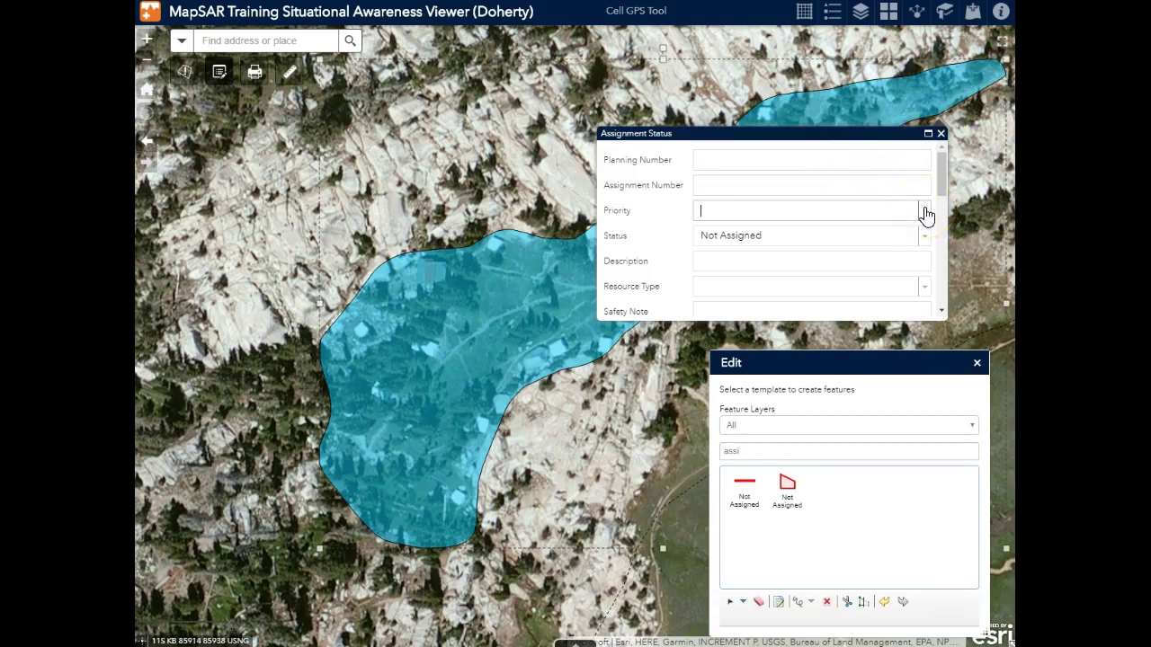
- Give the assignment Priority High, Resource Type Ground Team and a steep-terrain safety note, then close editing
{"action": "left_click", "coordinate": [925, 210]}
{"action": "left_click", "coordinate": [817, 229]}
{"action": "left_click", "coordinate": [924, 286]}
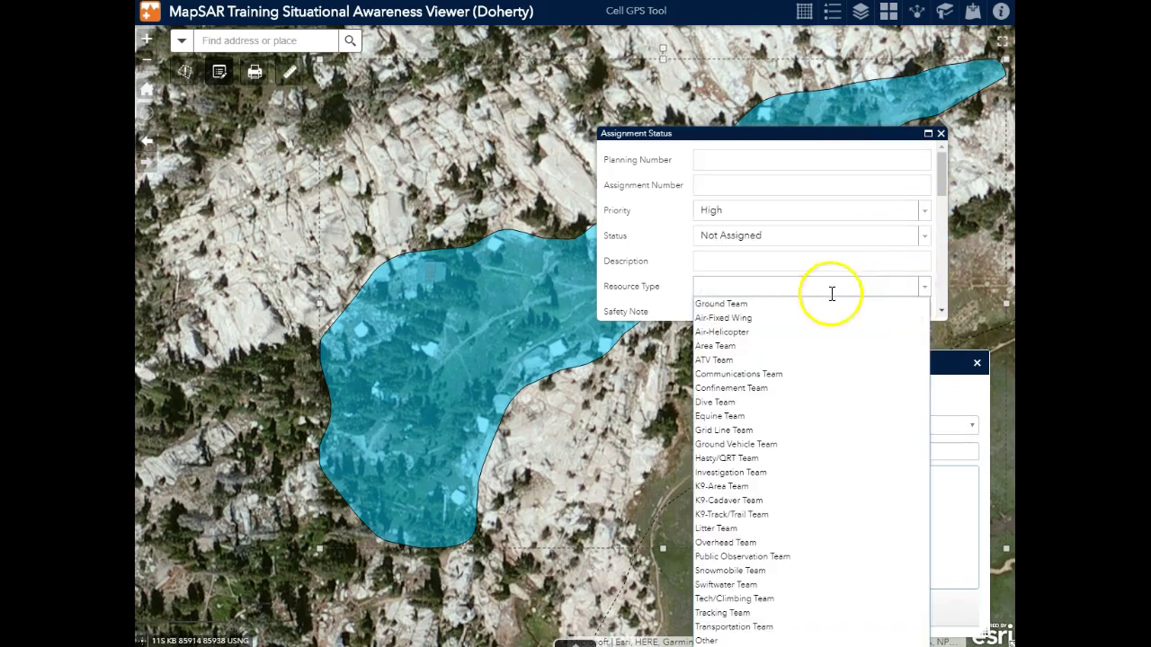
{"action": "left_click", "coordinate": [788, 306]}
{"action": "scroll", "coordinate": [783, 296], "scroll_direction": "down", "scroll_amount": 2}
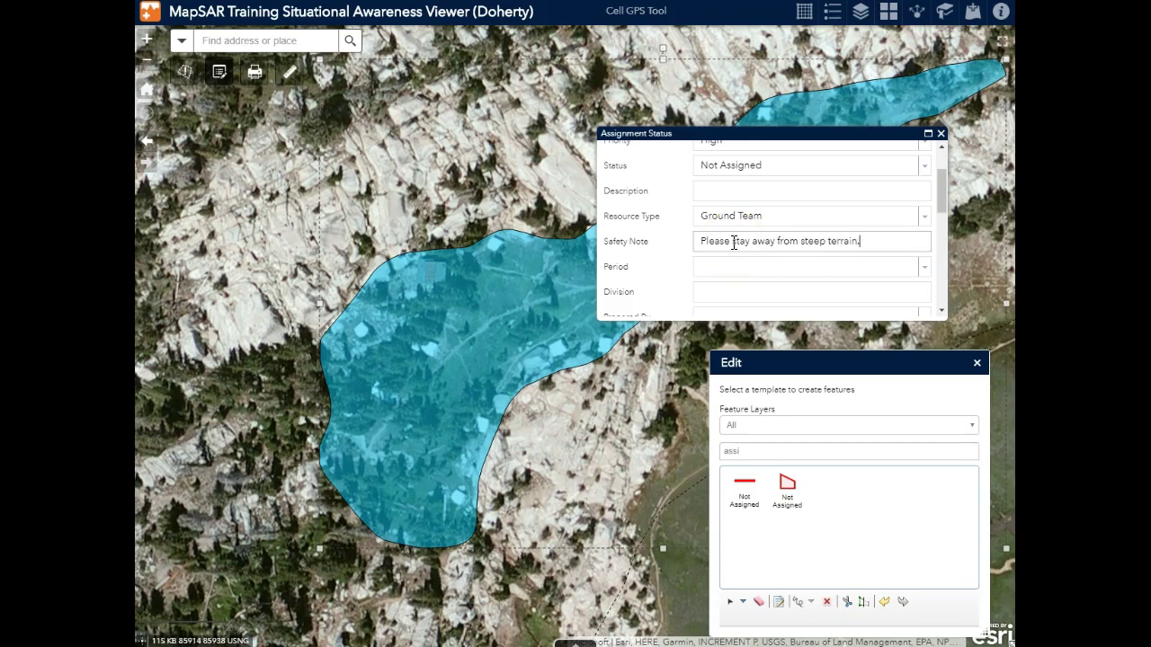
{"action": "scroll", "coordinate": [741, 247], "scroll_direction": "down", "scroll_amount": 3}
{"action": "left_click_drag", "start_coordinate": [941, 232], "coordinate": [942, 144]}
{"action": "left_click", "coordinate": [941, 133]}
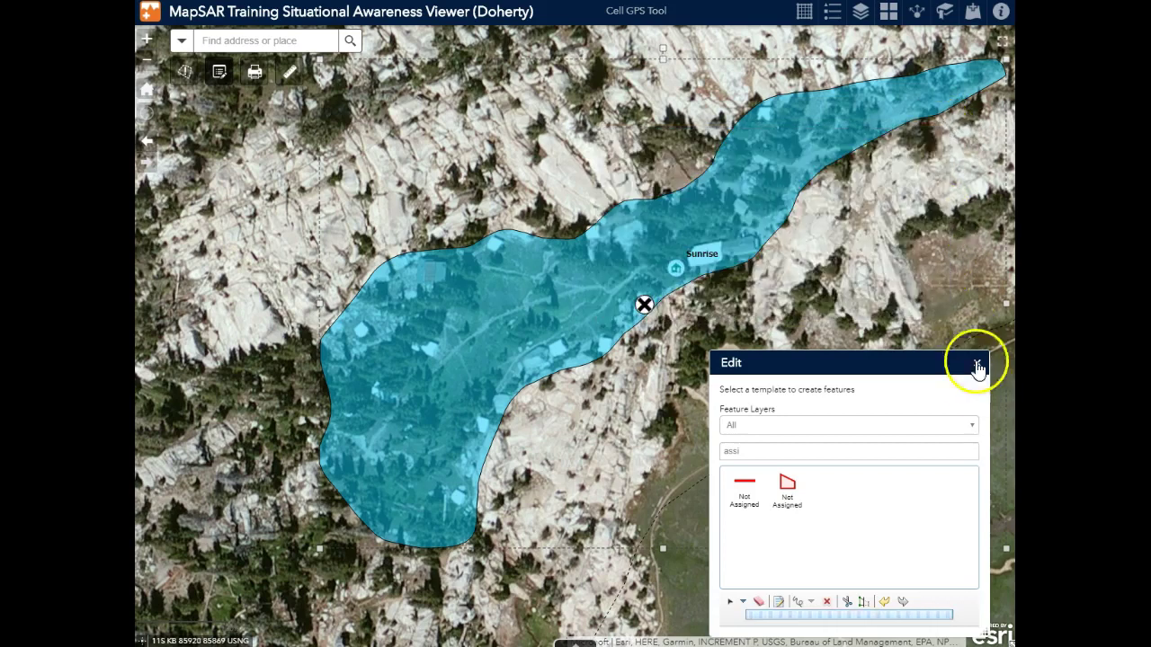
{"action": "left_click", "coordinate": [977, 365]}
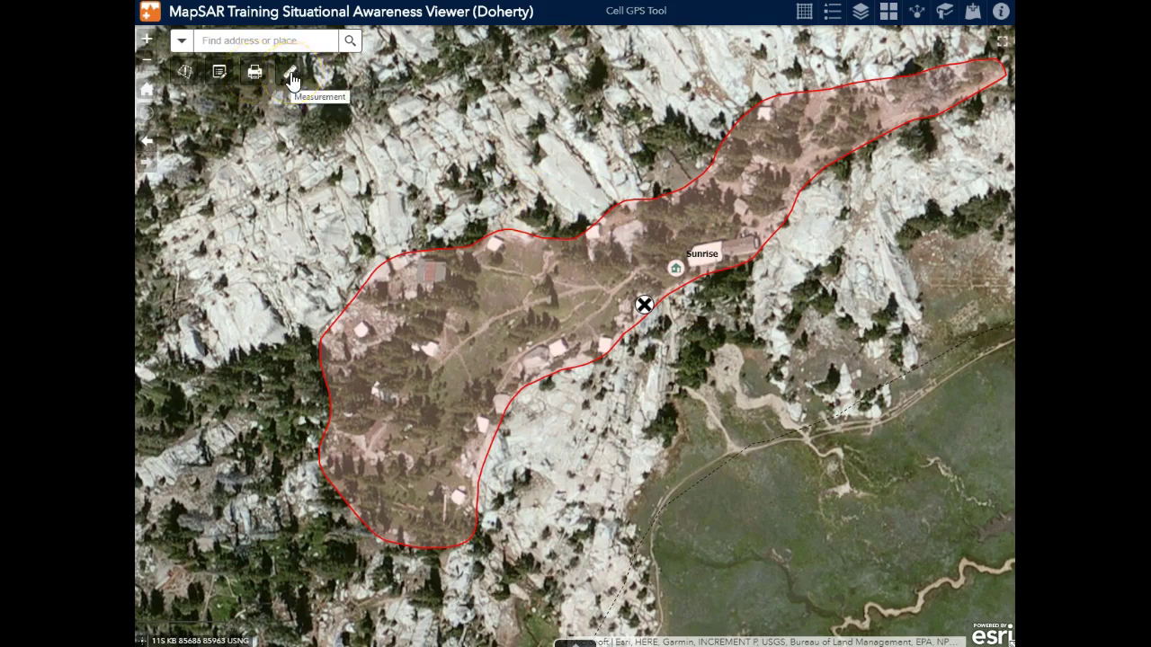
- Turn on 'Display grid when widget is closed' for the USNG grid overlay
{"action": "left_click", "coordinate": [805, 20]}
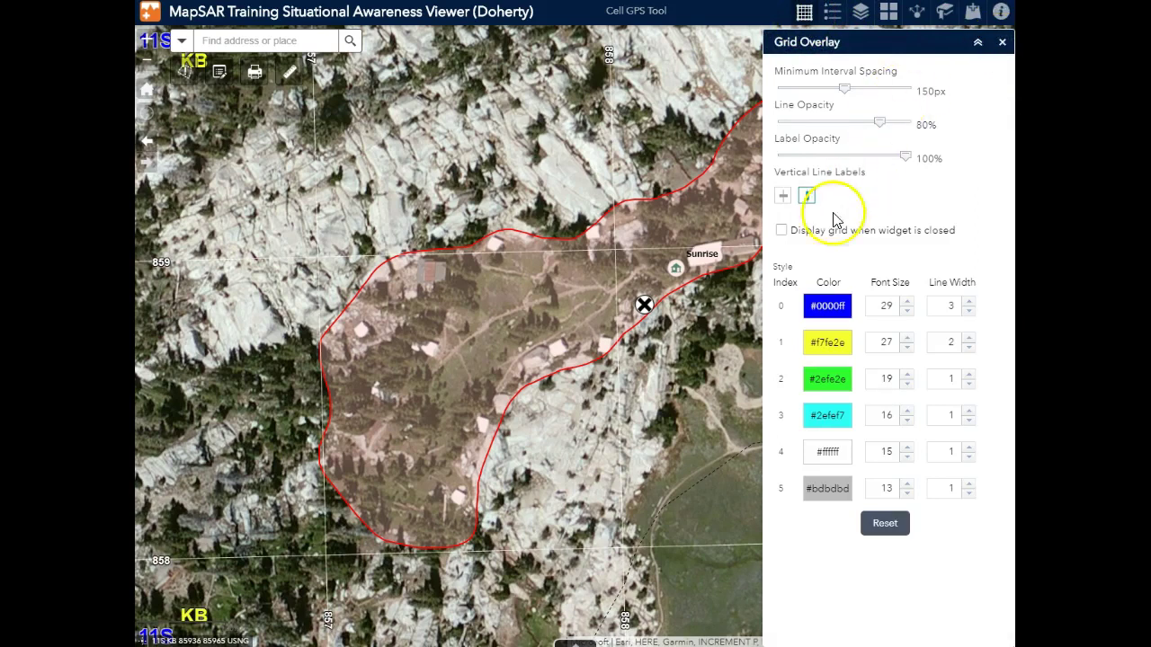
{"action": "left_click", "coordinate": [781, 230]}
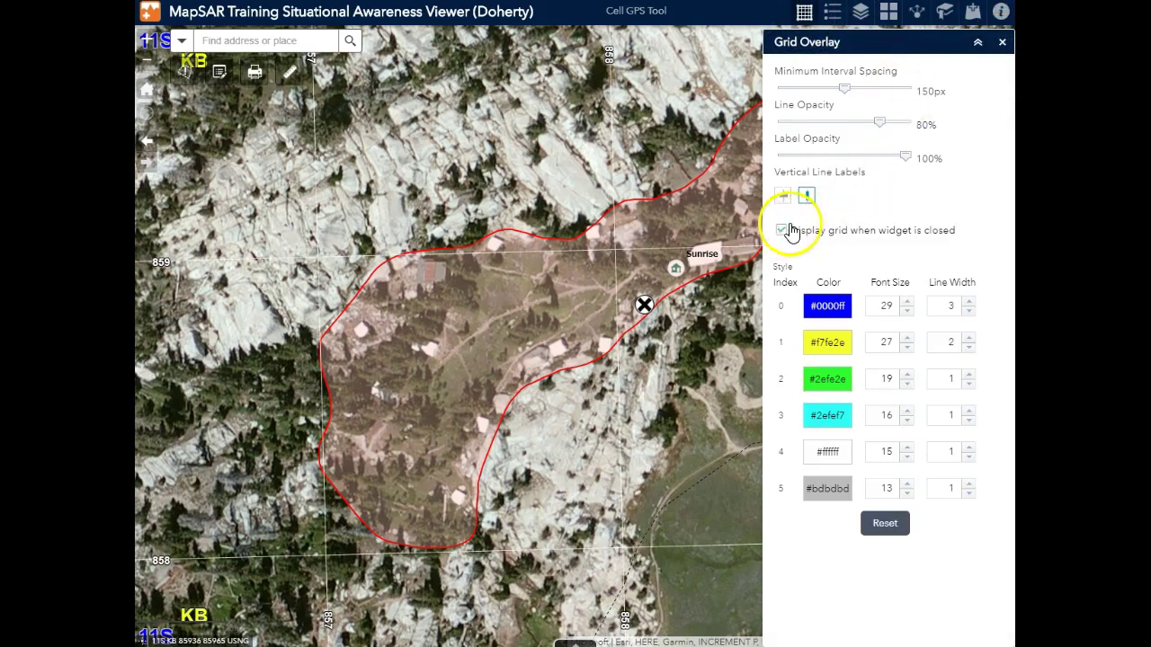
{"action": "left_click", "coordinate": [1002, 42]}
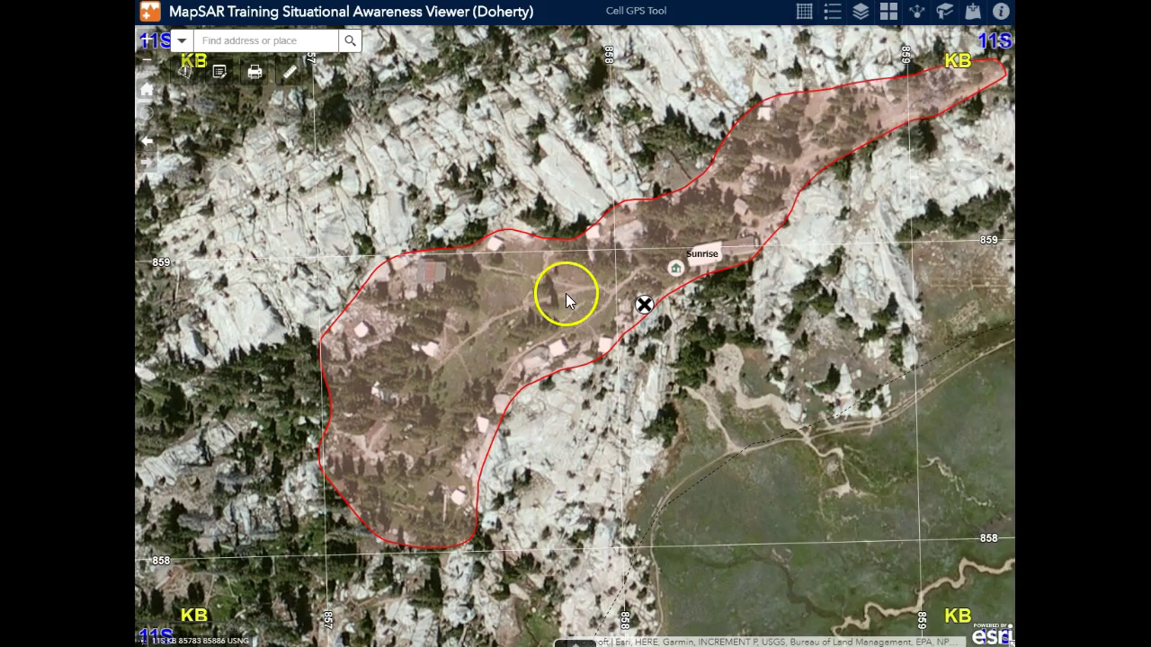
- Scroll through the map legend's symbols, then close it
{"action": "left_click", "coordinate": [832, 20]}
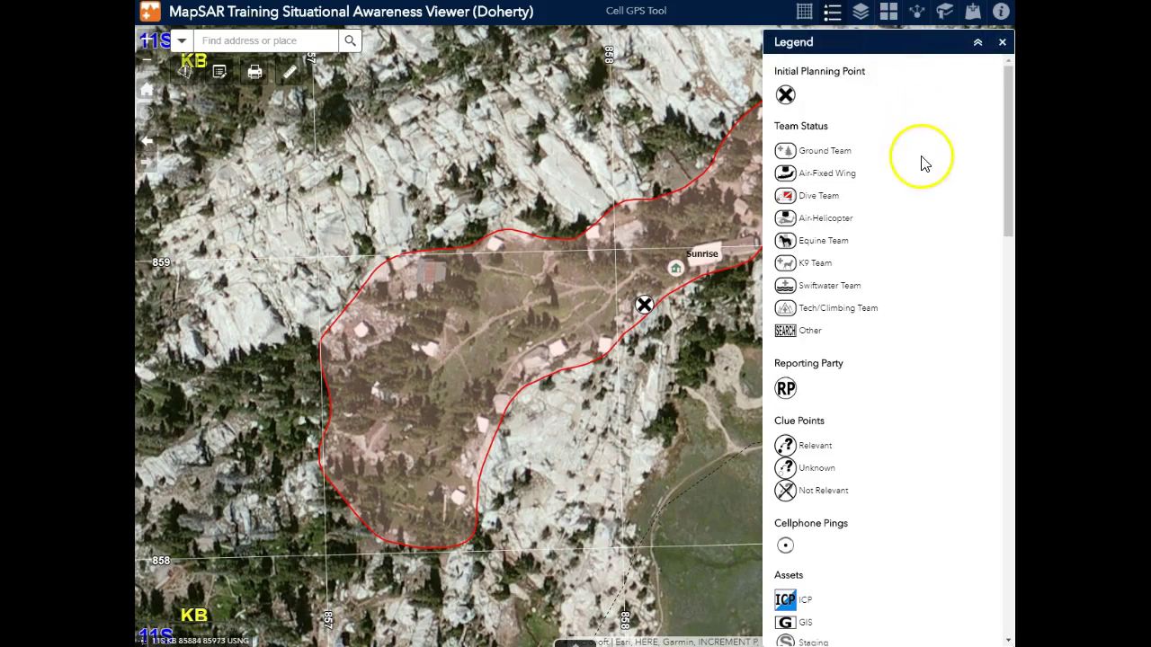
{"action": "scroll", "coordinate": [920, 162], "scroll_direction": "down", "scroll_amount": 5}
{"action": "scroll", "coordinate": [926, 171], "scroll_direction": "up", "scroll_amount": 4}
{"action": "scroll", "coordinate": [926, 171], "scroll_direction": "up", "scroll_amount": 2}
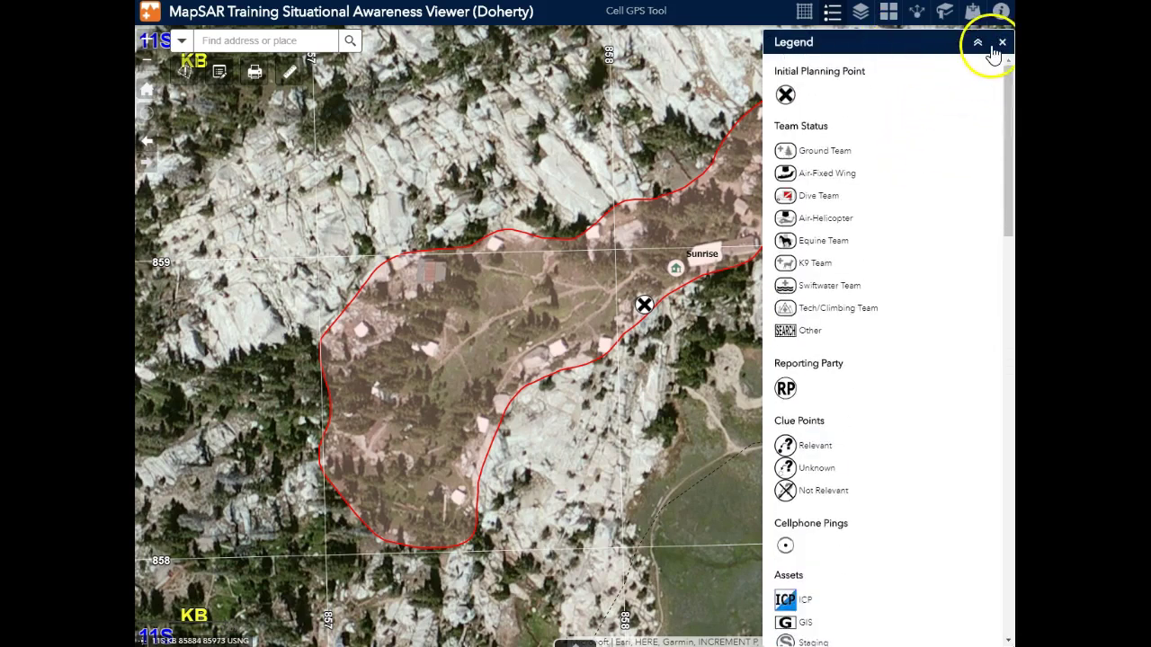
{"action": "left_click", "coordinate": [1002, 42]}
- Review the full Layer List, close it, and bring up the Share panel
{"action": "left_click", "coordinate": [860, 15]}
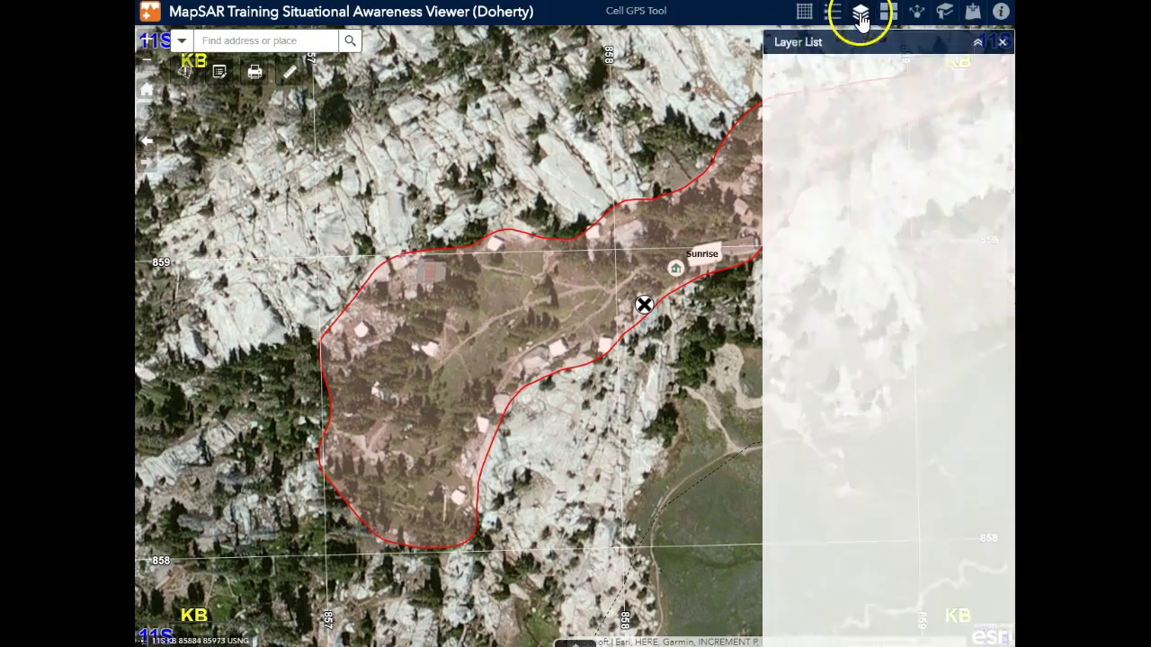
{"action": "scroll", "coordinate": [913, 183], "scroll_direction": "down", "scroll_amount": 3}
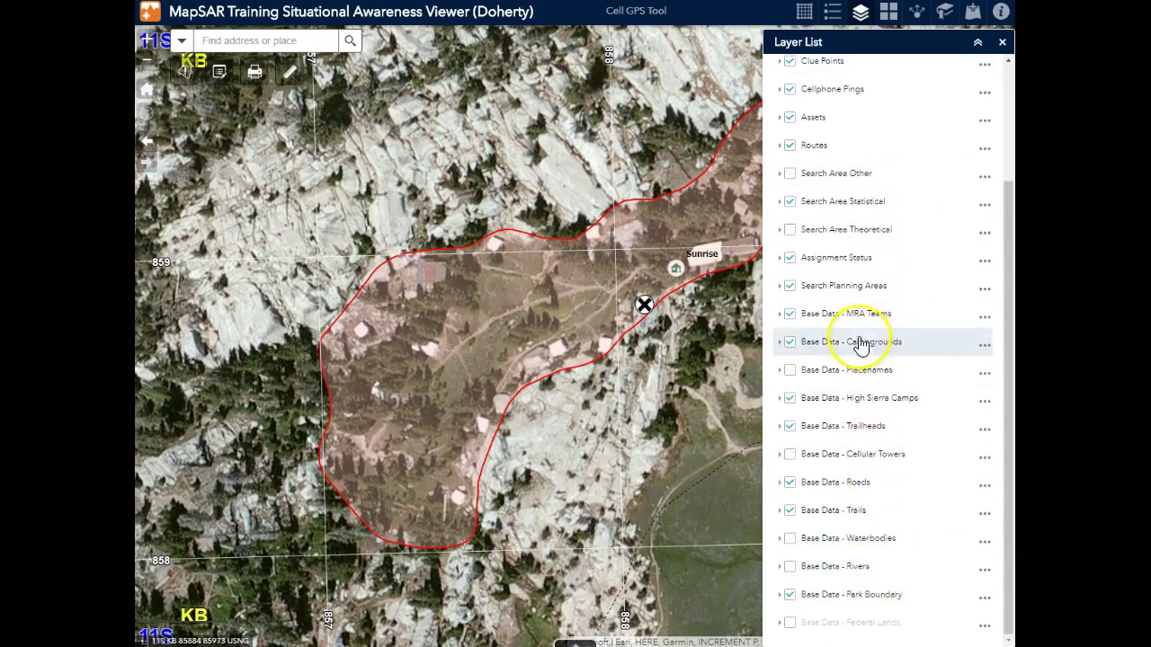
{"action": "scroll", "coordinate": [862, 124], "scroll_direction": "up", "scroll_amount": 3}
{"action": "left_click", "coordinate": [998, 42]}
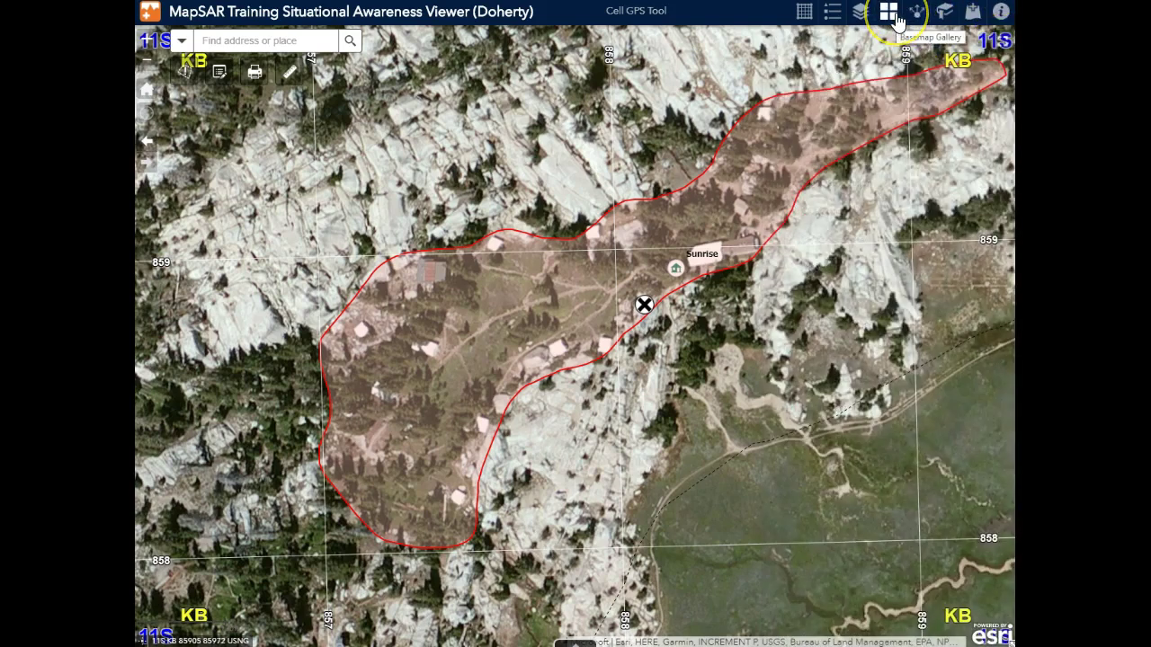
{"action": "left_click", "coordinate": [917, 16]}
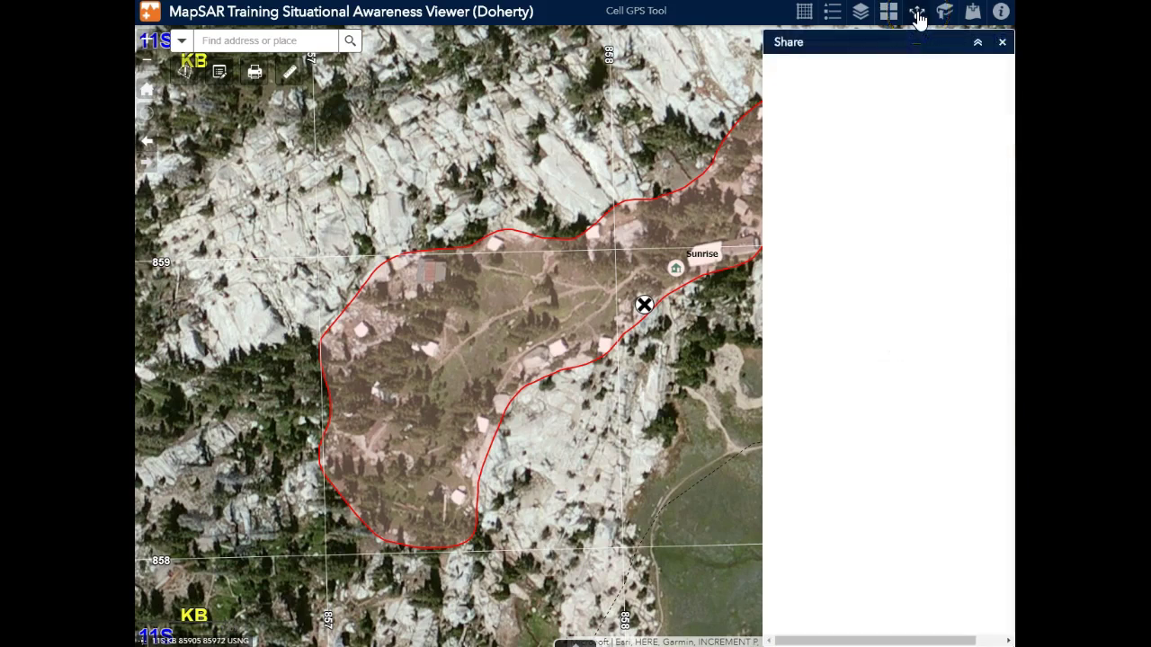
- Check the short share link and its options, close Share, and show the saved bookmarks
{"action": "left_click", "coordinate": [805, 117]}
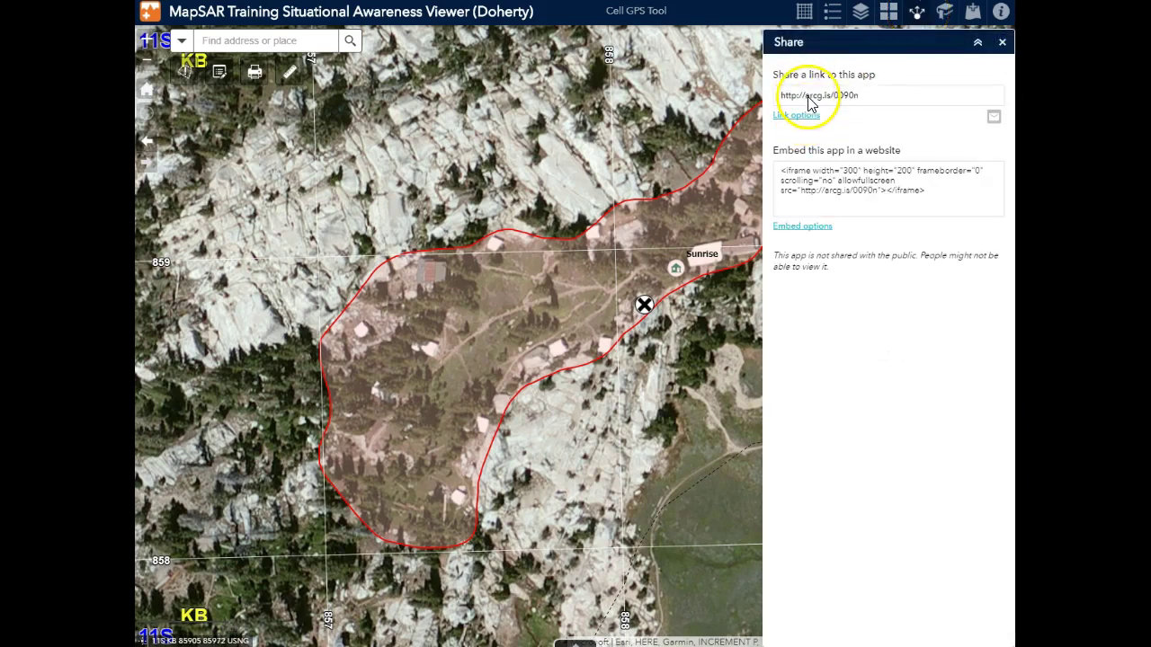
{"action": "left_click", "coordinate": [795, 118]}
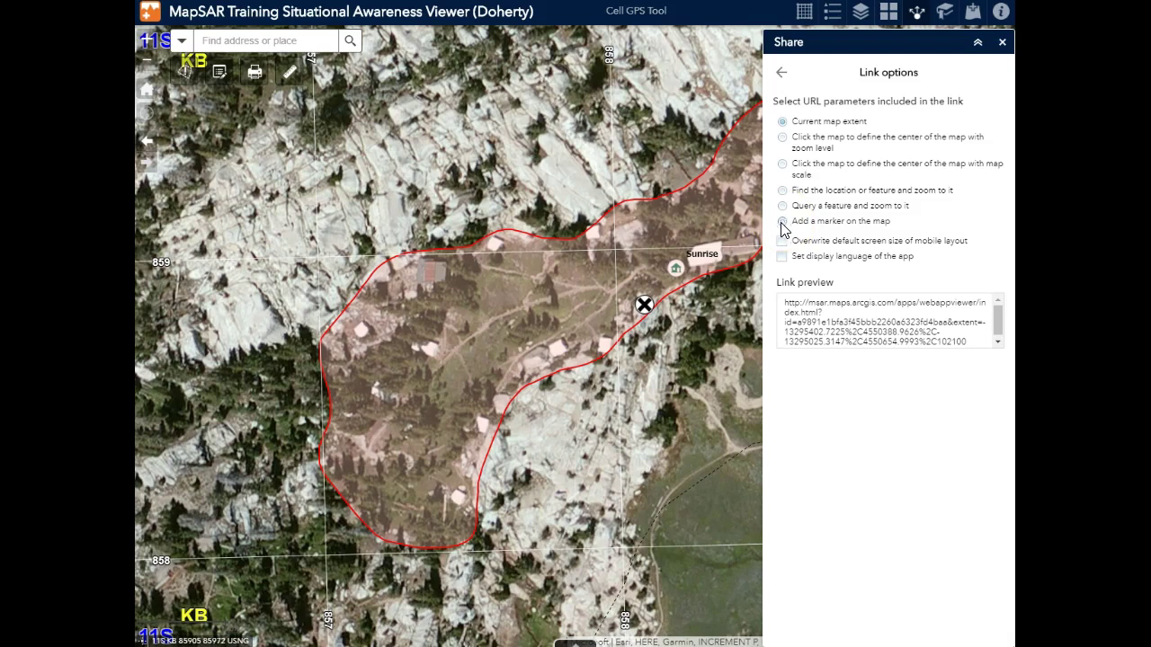
{"action": "left_click", "coordinate": [1003, 43]}
{"action": "left_click", "coordinate": [944, 13]}
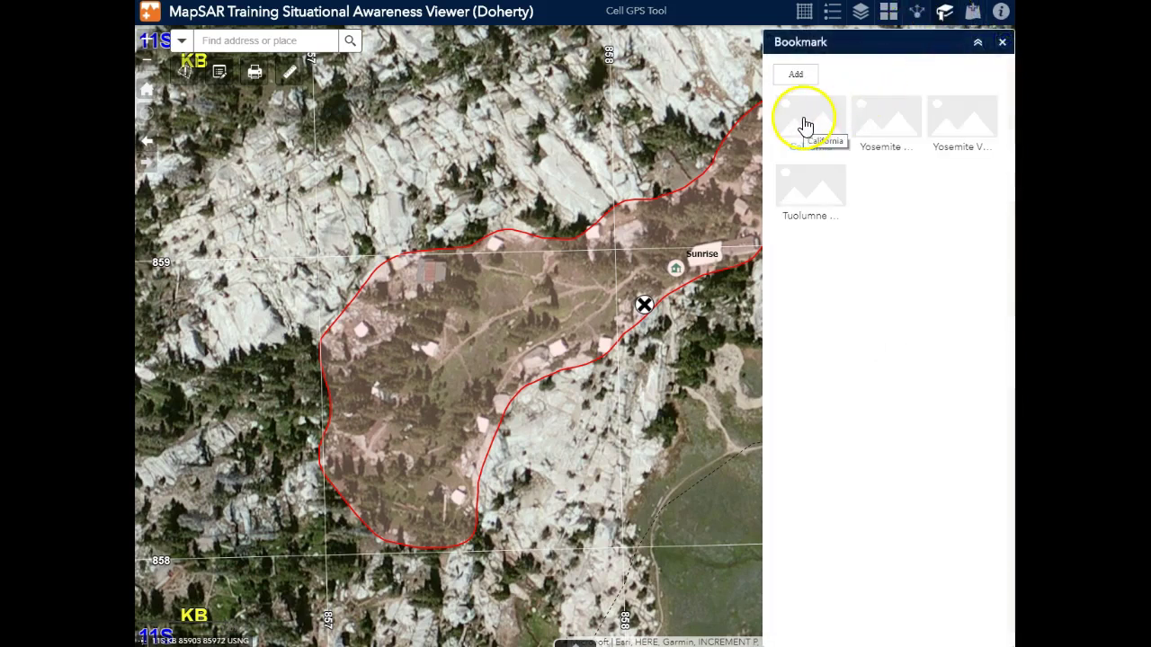
- Jump to the Yosemite Village bookmark, then Tuolumne Meadows, and close the bookmarks
{"action": "left_click", "coordinate": [952, 124]}
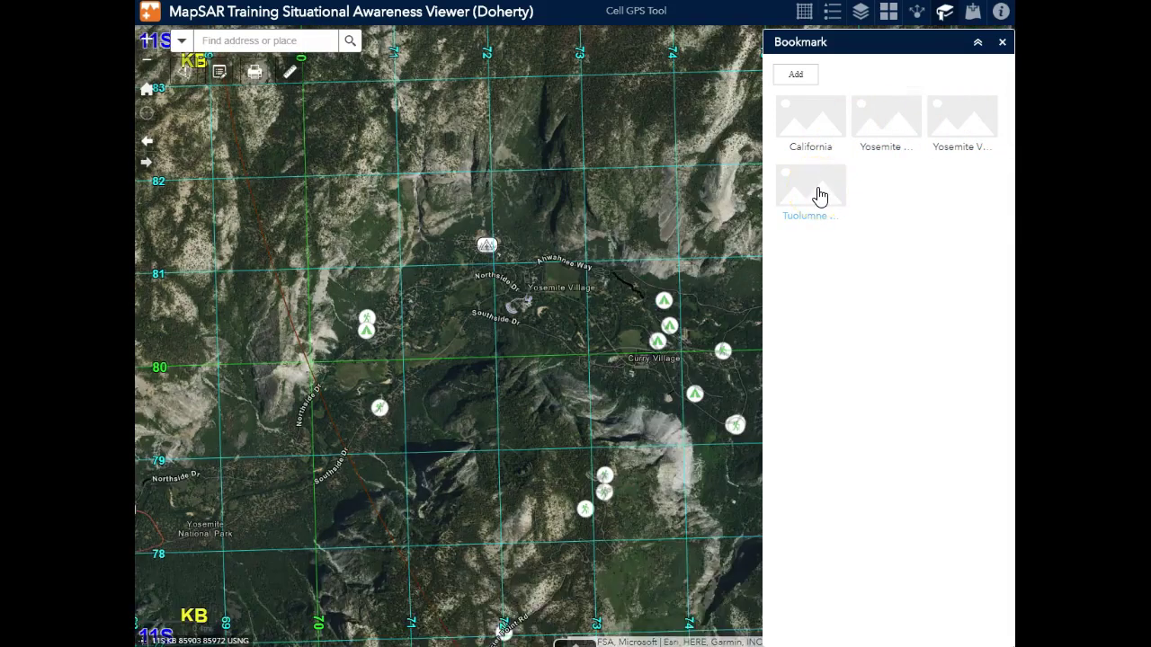
{"action": "left_click", "coordinate": [819, 196]}
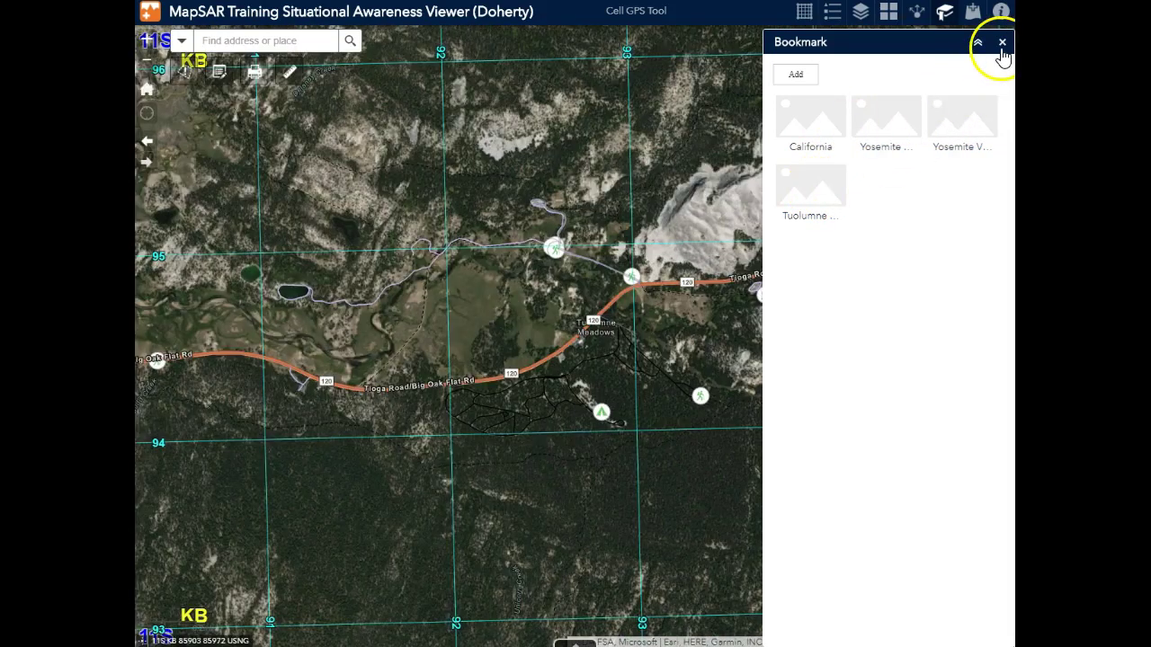
{"action": "left_click", "coordinate": [1002, 45]}
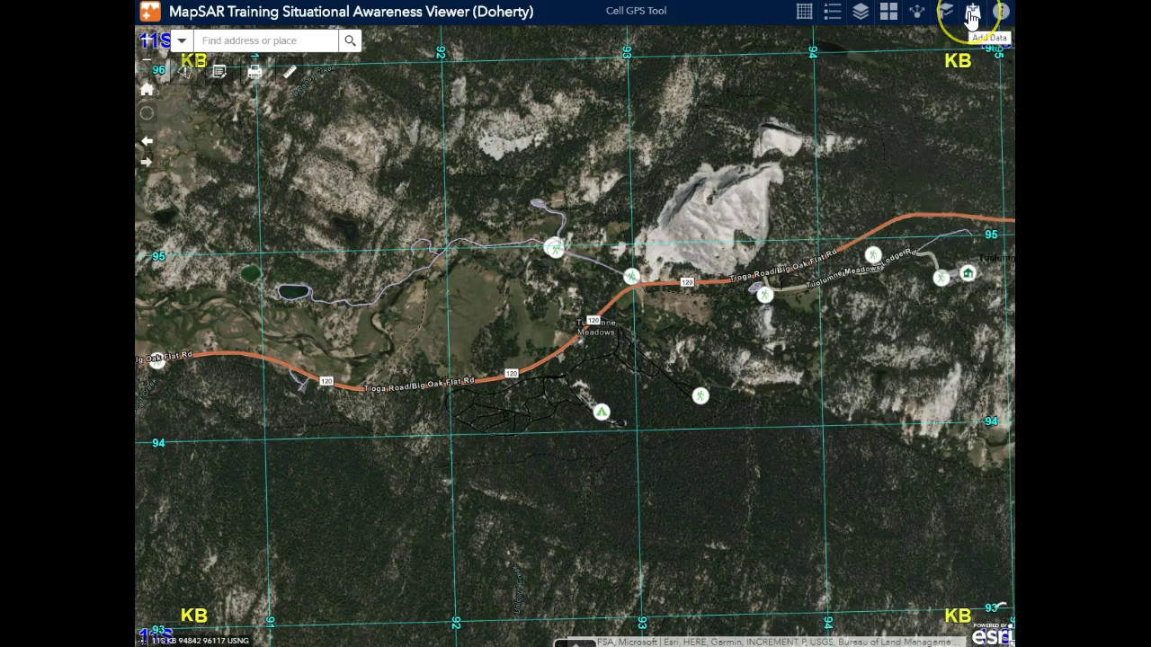
- Import Assignment1_112016.gpx from a local file through Add Data
{"action": "left_click", "coordinate": [970, 18]}
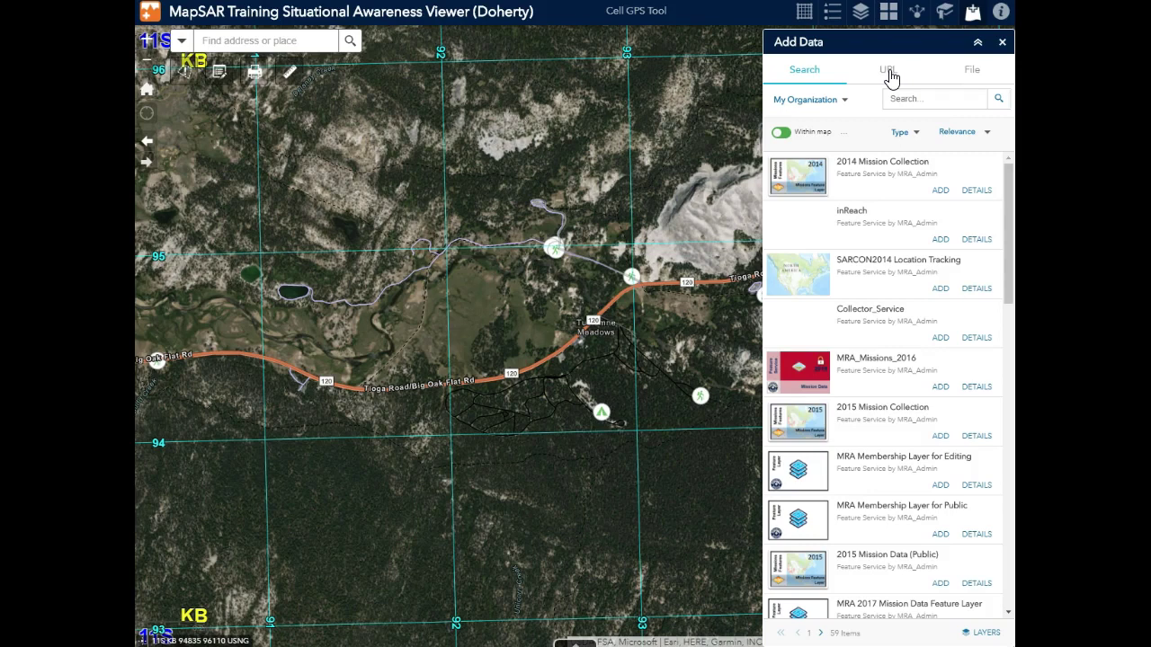
{"action": "left_click", "coordinate": [973, 72]}
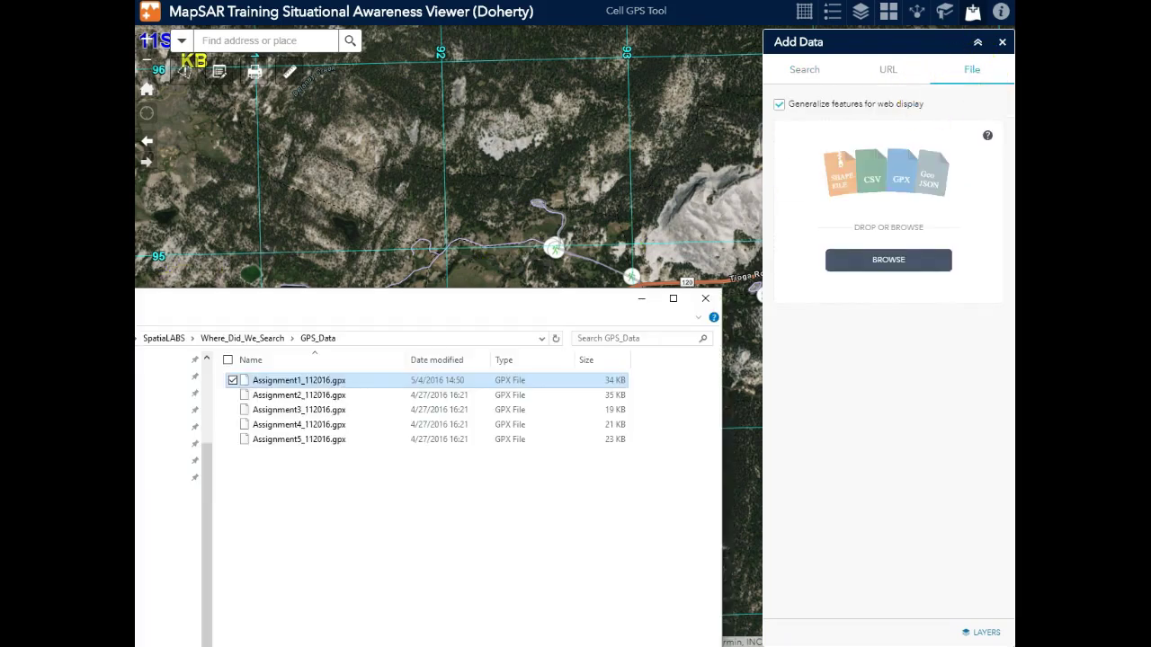
{"action": "left_click_drag", "start_coordinate": [530, 349], "coordinate": [903, 252]}
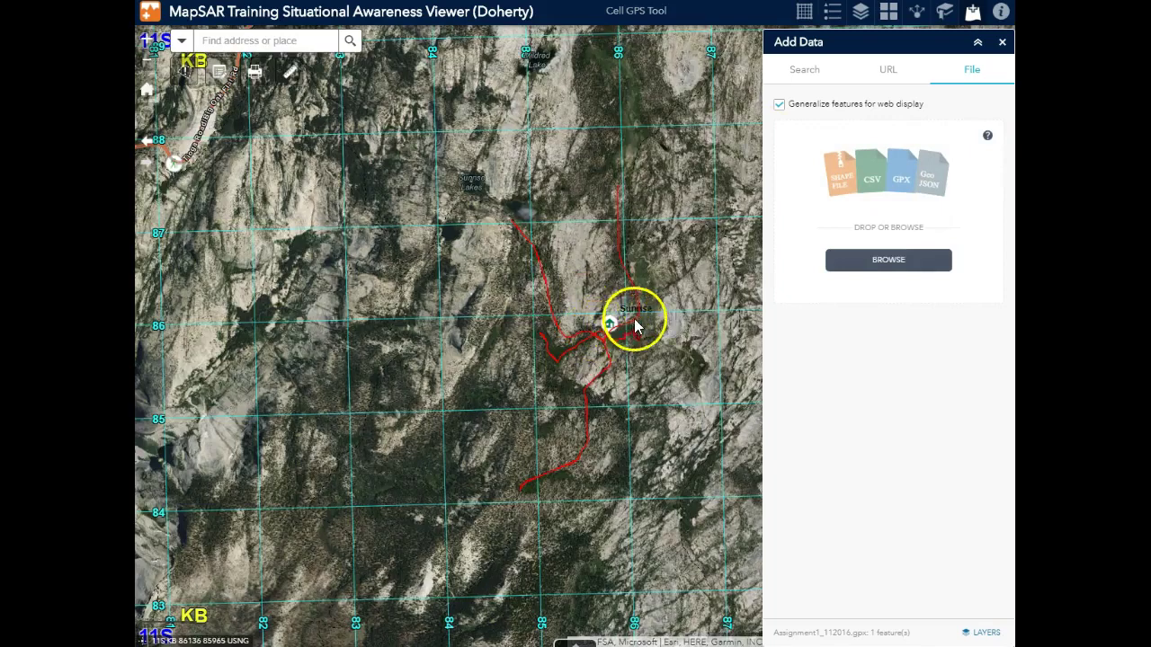
- Set the Assignment1_112016 track as the incident location from its feature popup
{"action": "left_click", "coordinate": [1002, 45]}
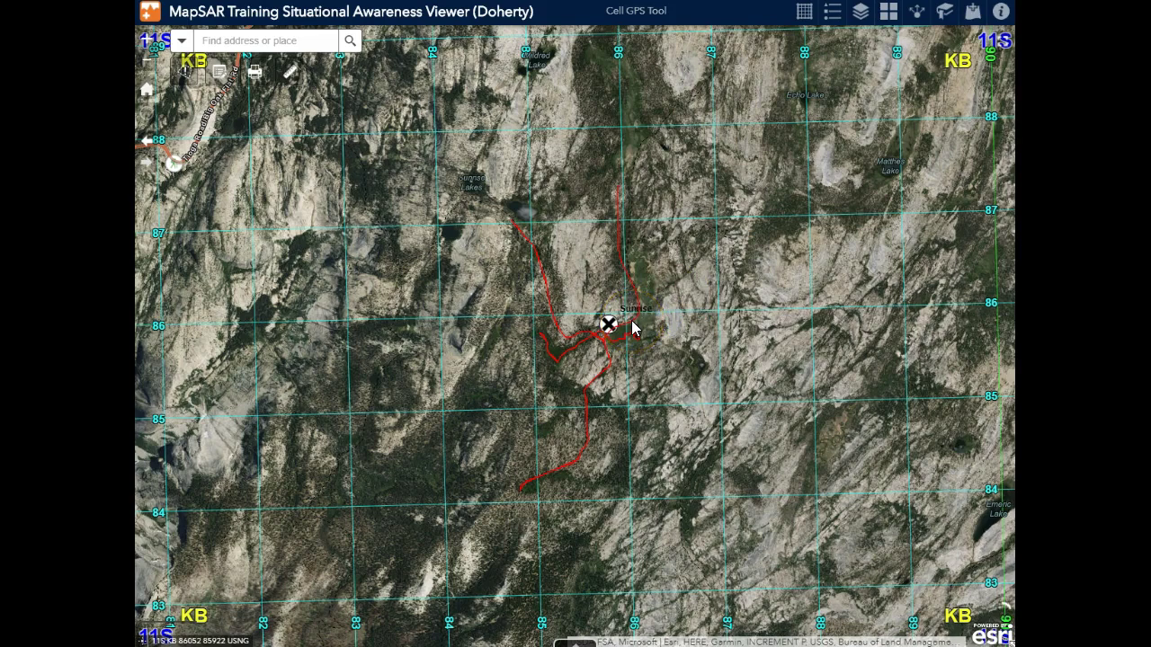
{"action": "left_click", "coordinate": [634, 329]}
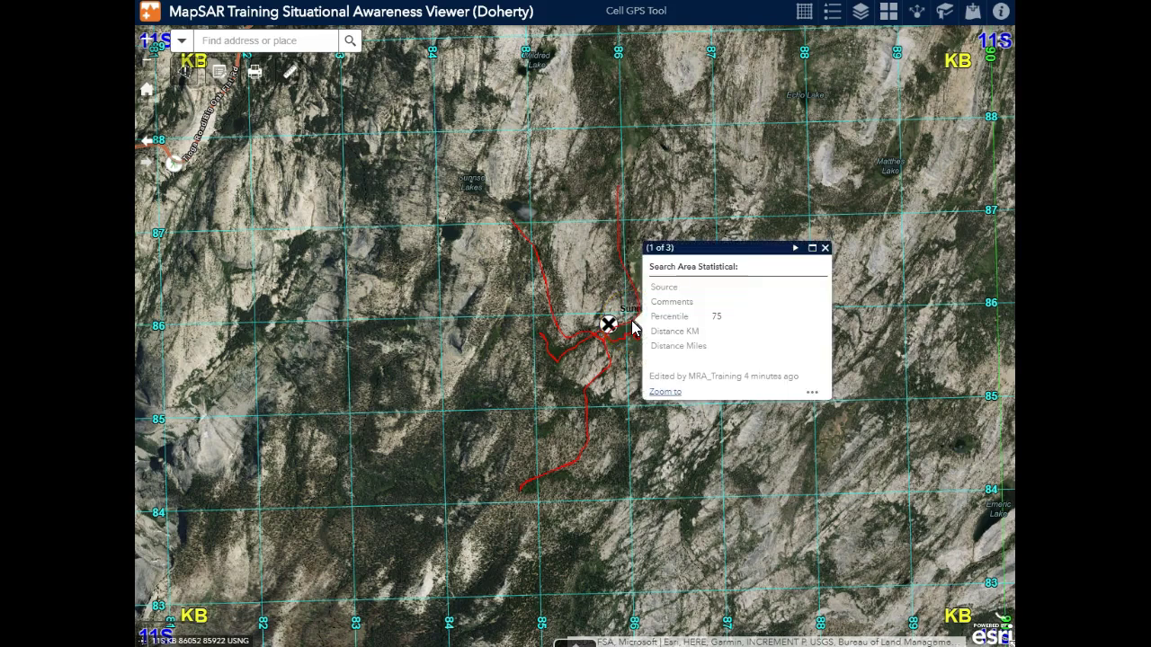
{"action": "left_click", "coordinate": [795, 247]}
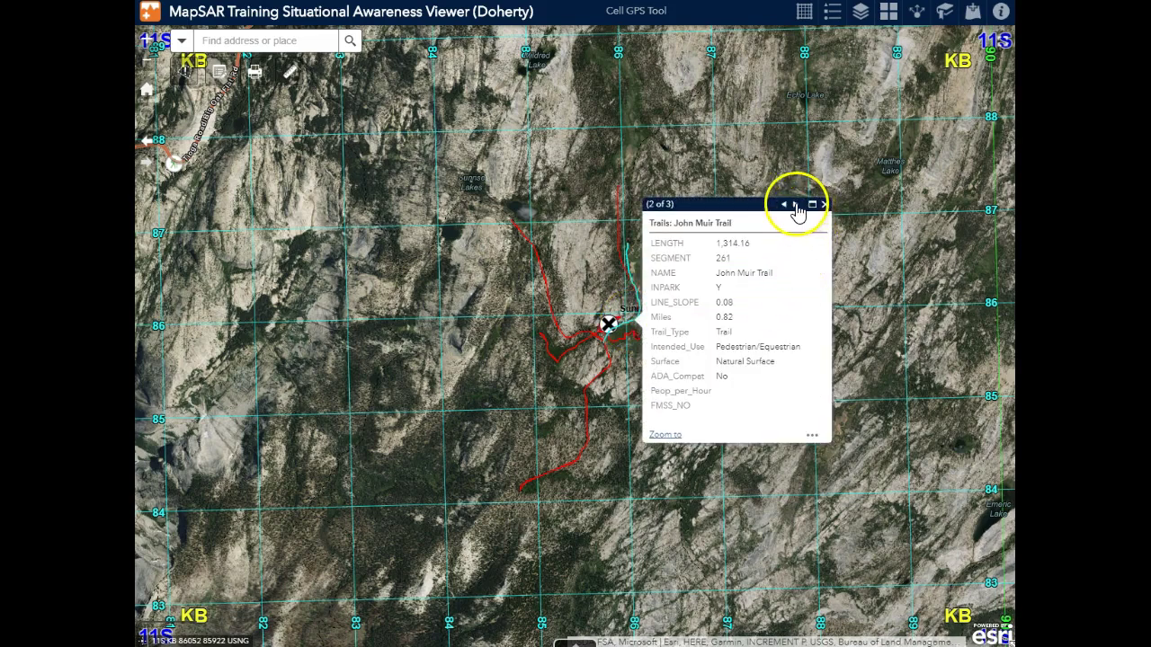
{"action": "left_click", "coordinate": [796, 205]}
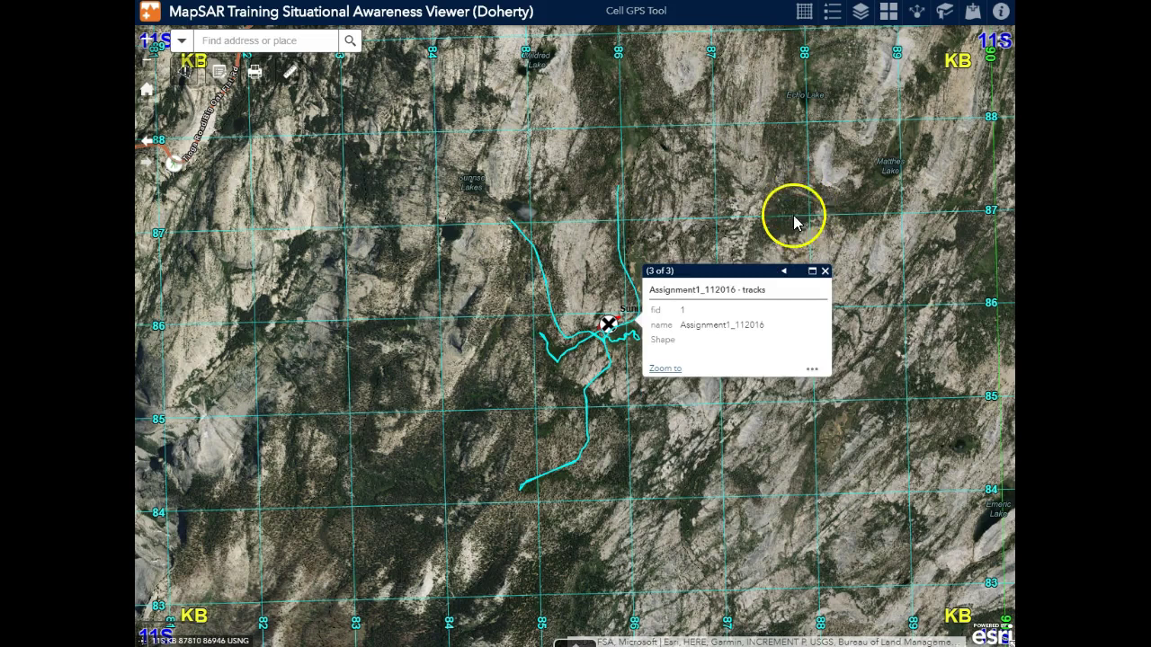
{"action": "left_click", "coordinate": [812, 369]}
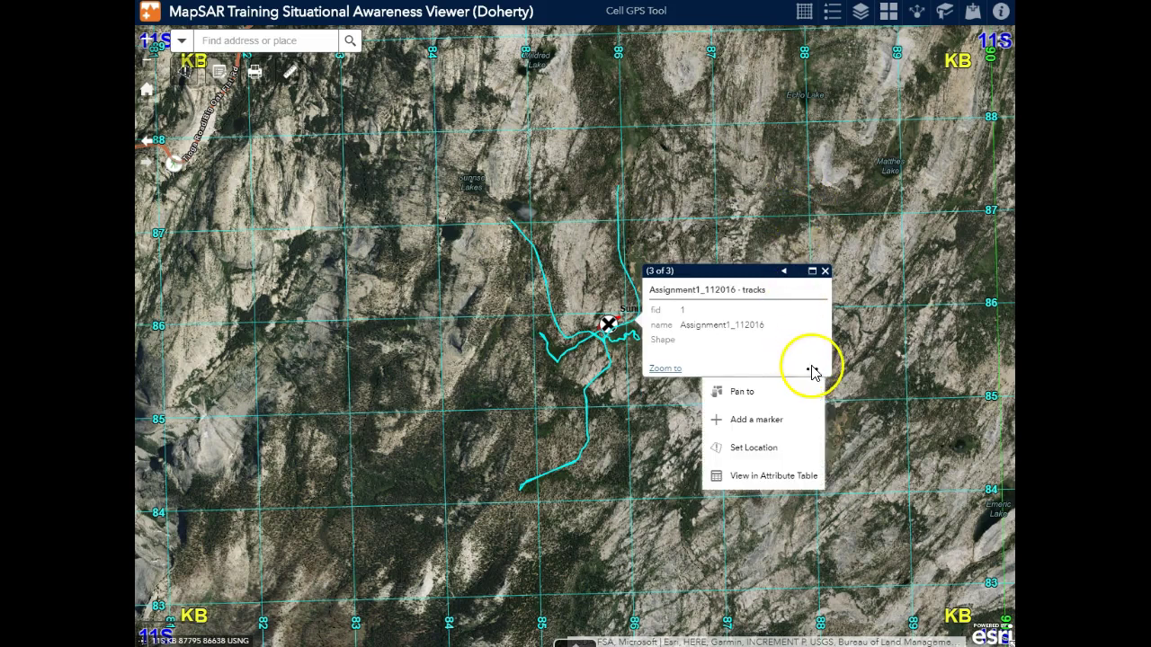
{"action": "left_click", "coordinate": [760, 447]}
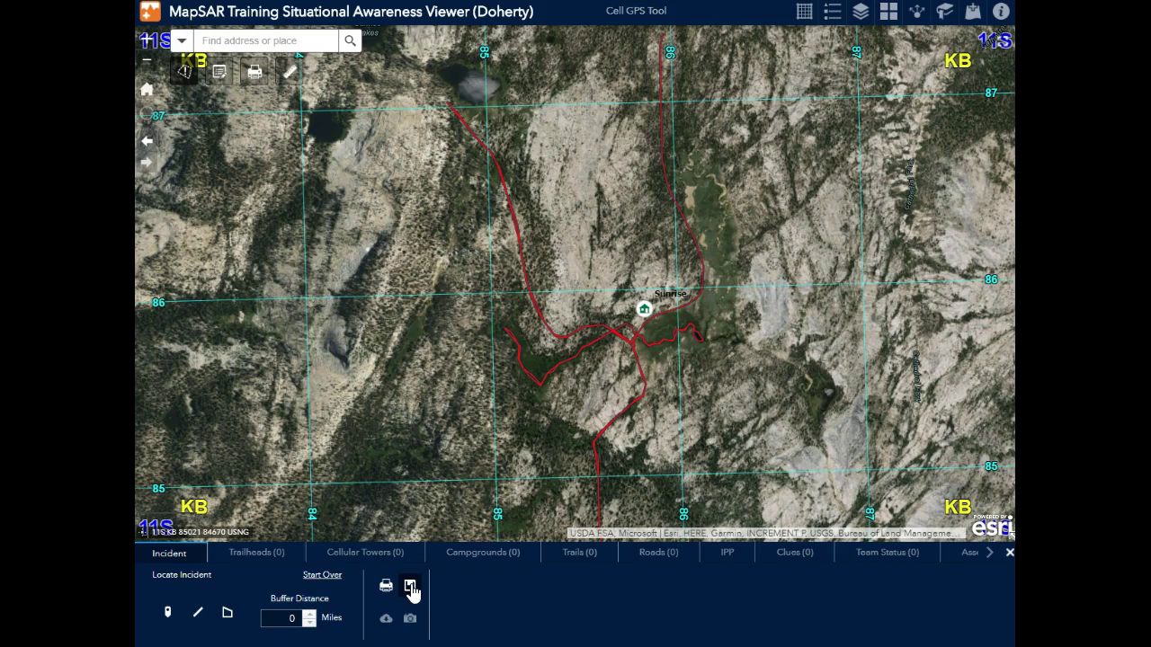
- Close incident details, pan to Sunrise Lakes, and page the trail popup to its Routes record
{"action": "left_click", "coordinate": [1008, 553]}
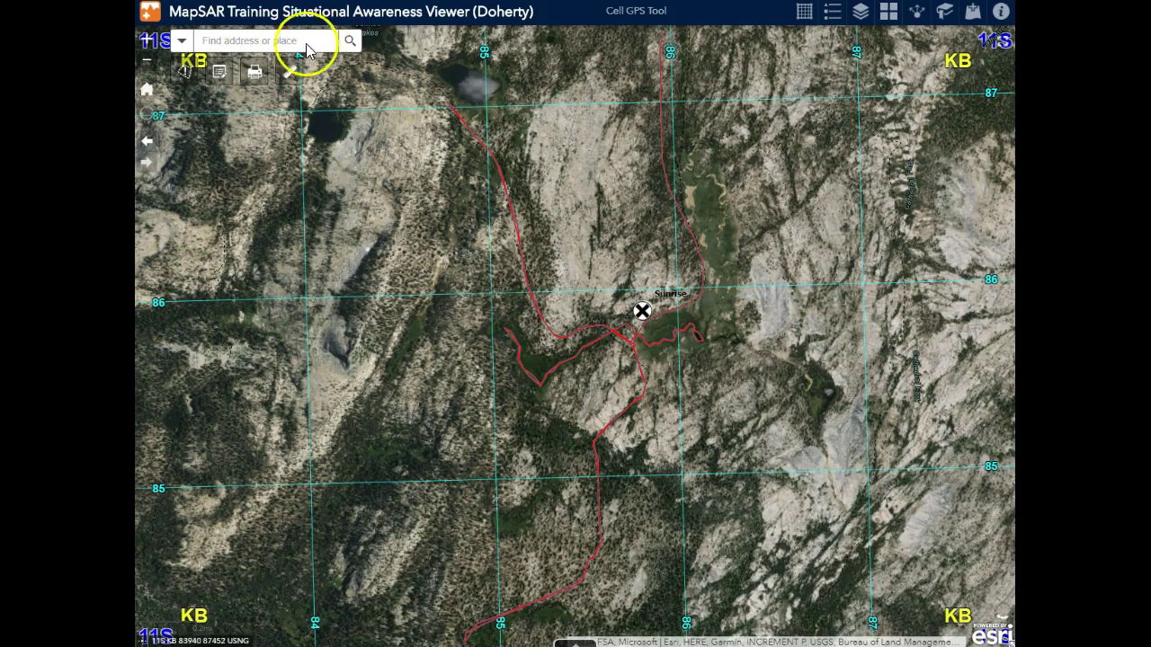
{"action": "left_click", "coordinate": [518, 233]}
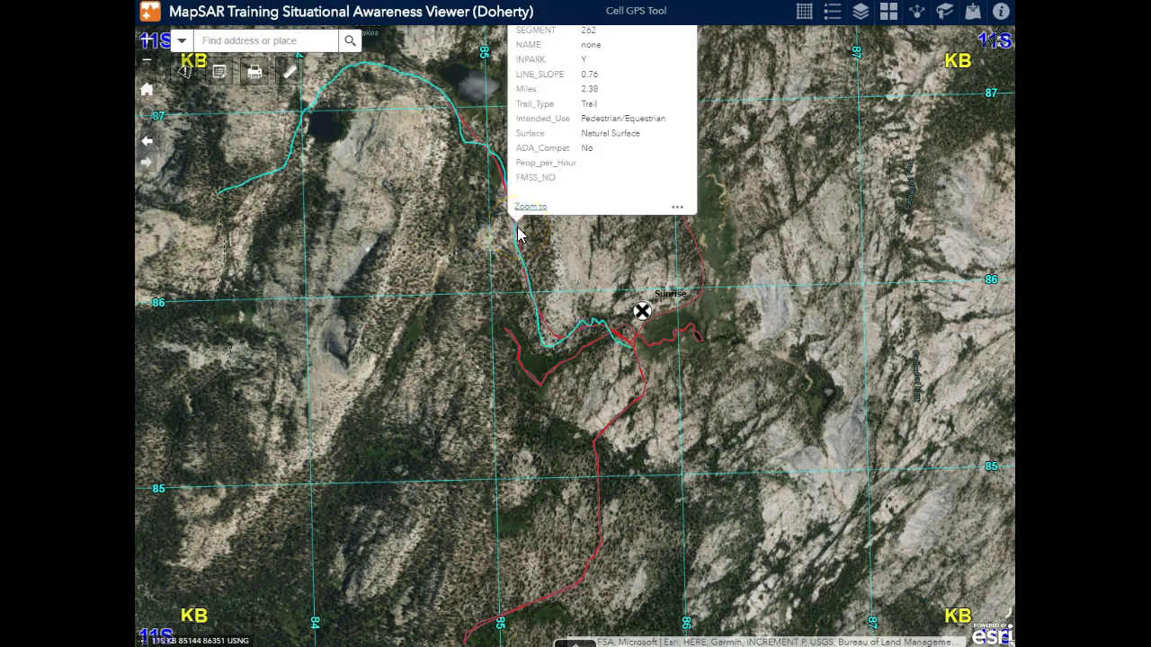
{"action": "left_click_drag", "start_coordinate": [757, 105], "coordinate": [760, 287]}
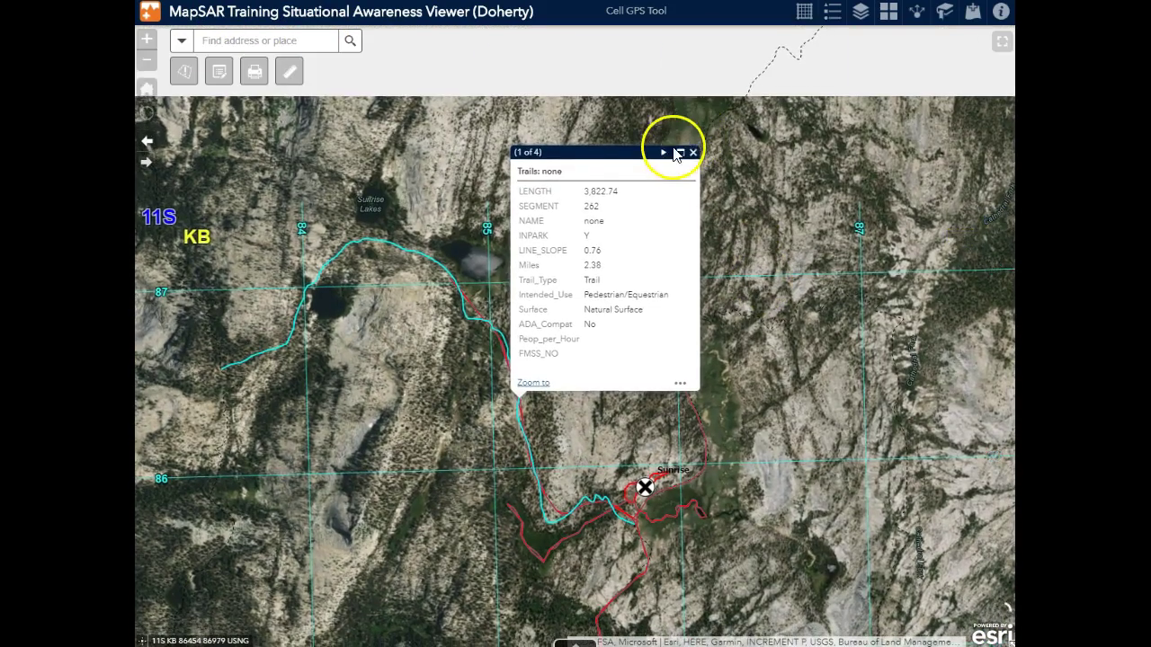
{"action": "left_click", "coordinate": [665, 157]}
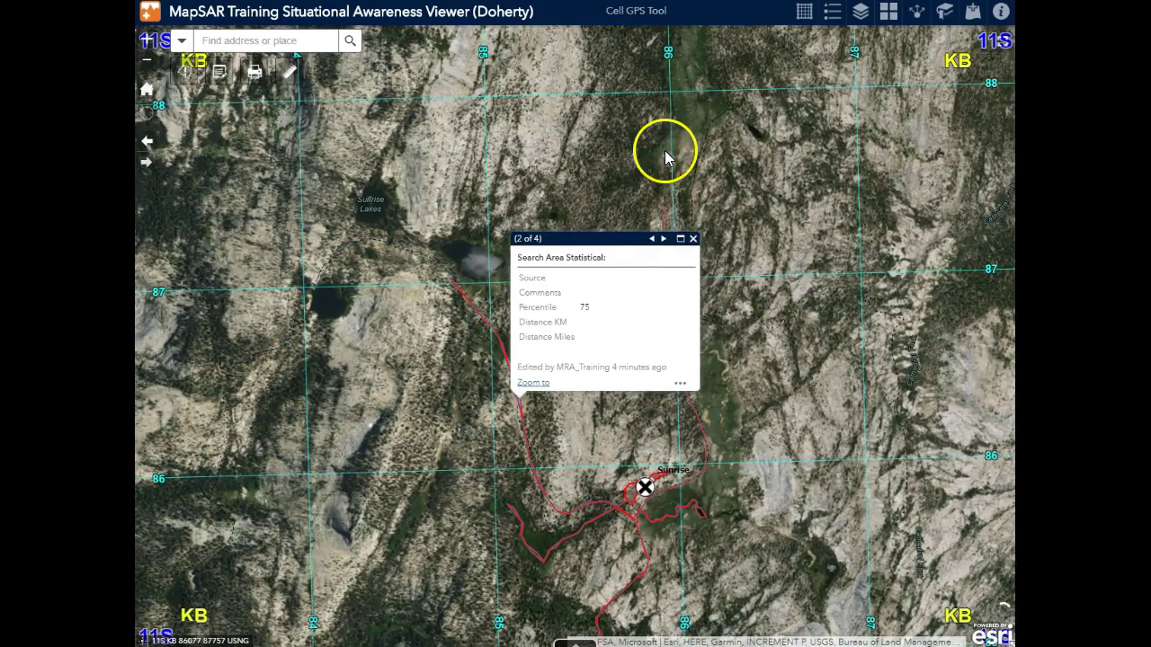
{"action": "left_click", "coordinate": [664, 240]}
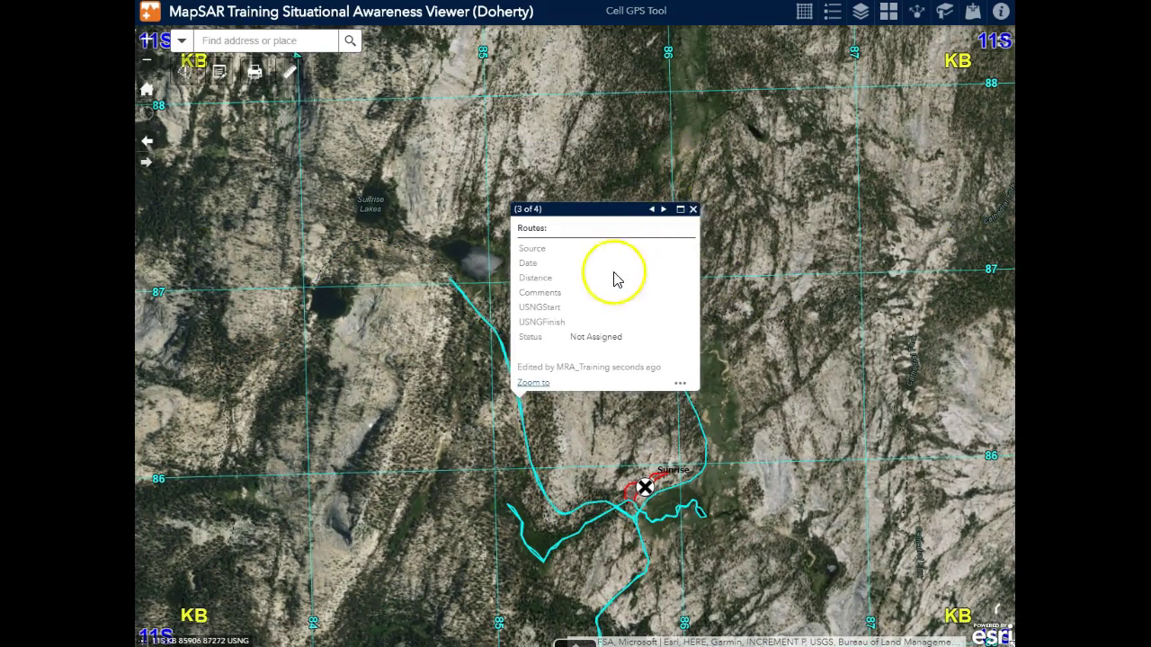
{"action": "left_click", "coordinate": [692, 208]}
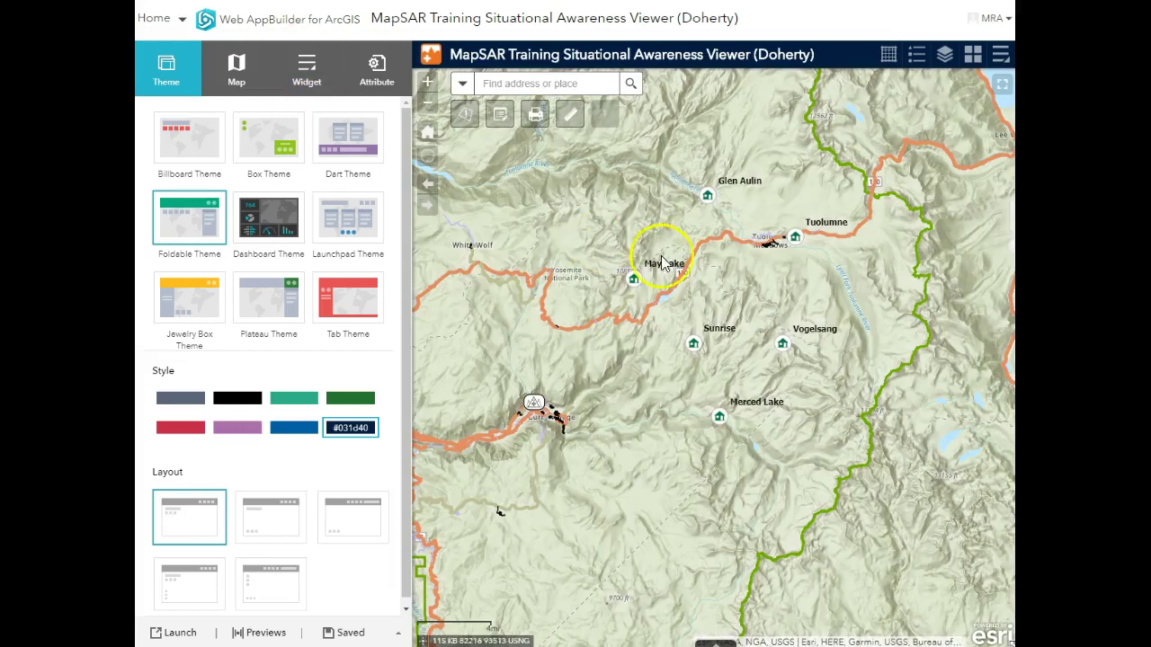
- Show the app's widget settings and inspect header widgets like Edit, Print and Situation Awareness
{"action": "left_click", "coordinate": [308, 81]}
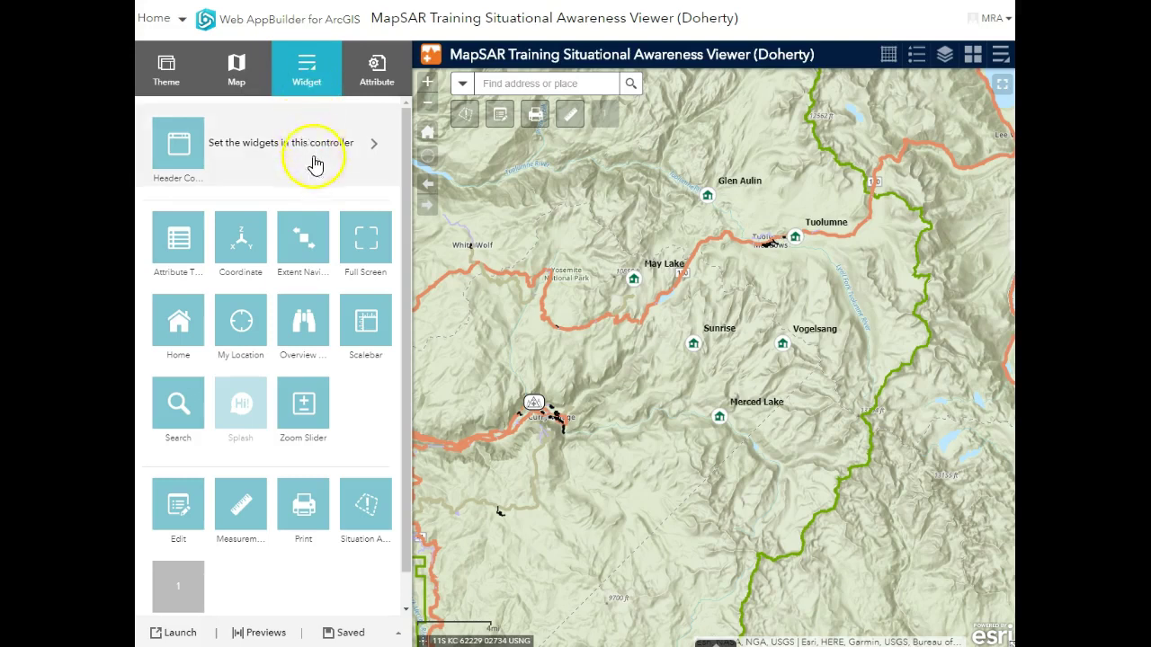
{"action": "mouse_move", "coordinate": [330, 402]}
{"action": "mouse_move", "coordinate": [346, 486]}
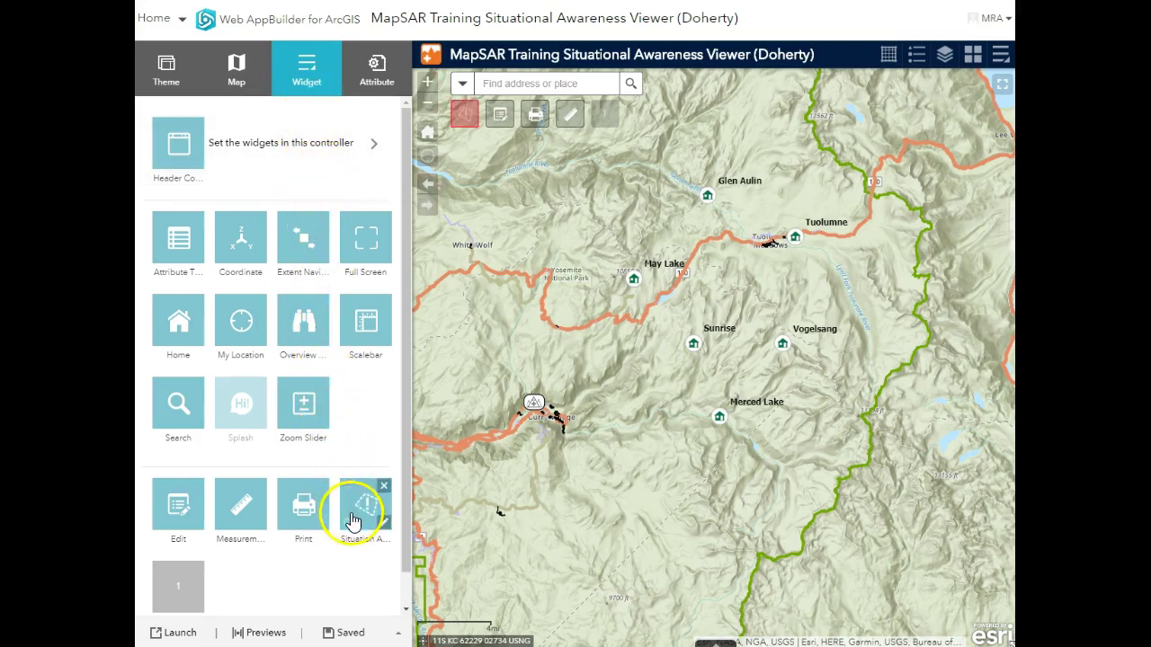